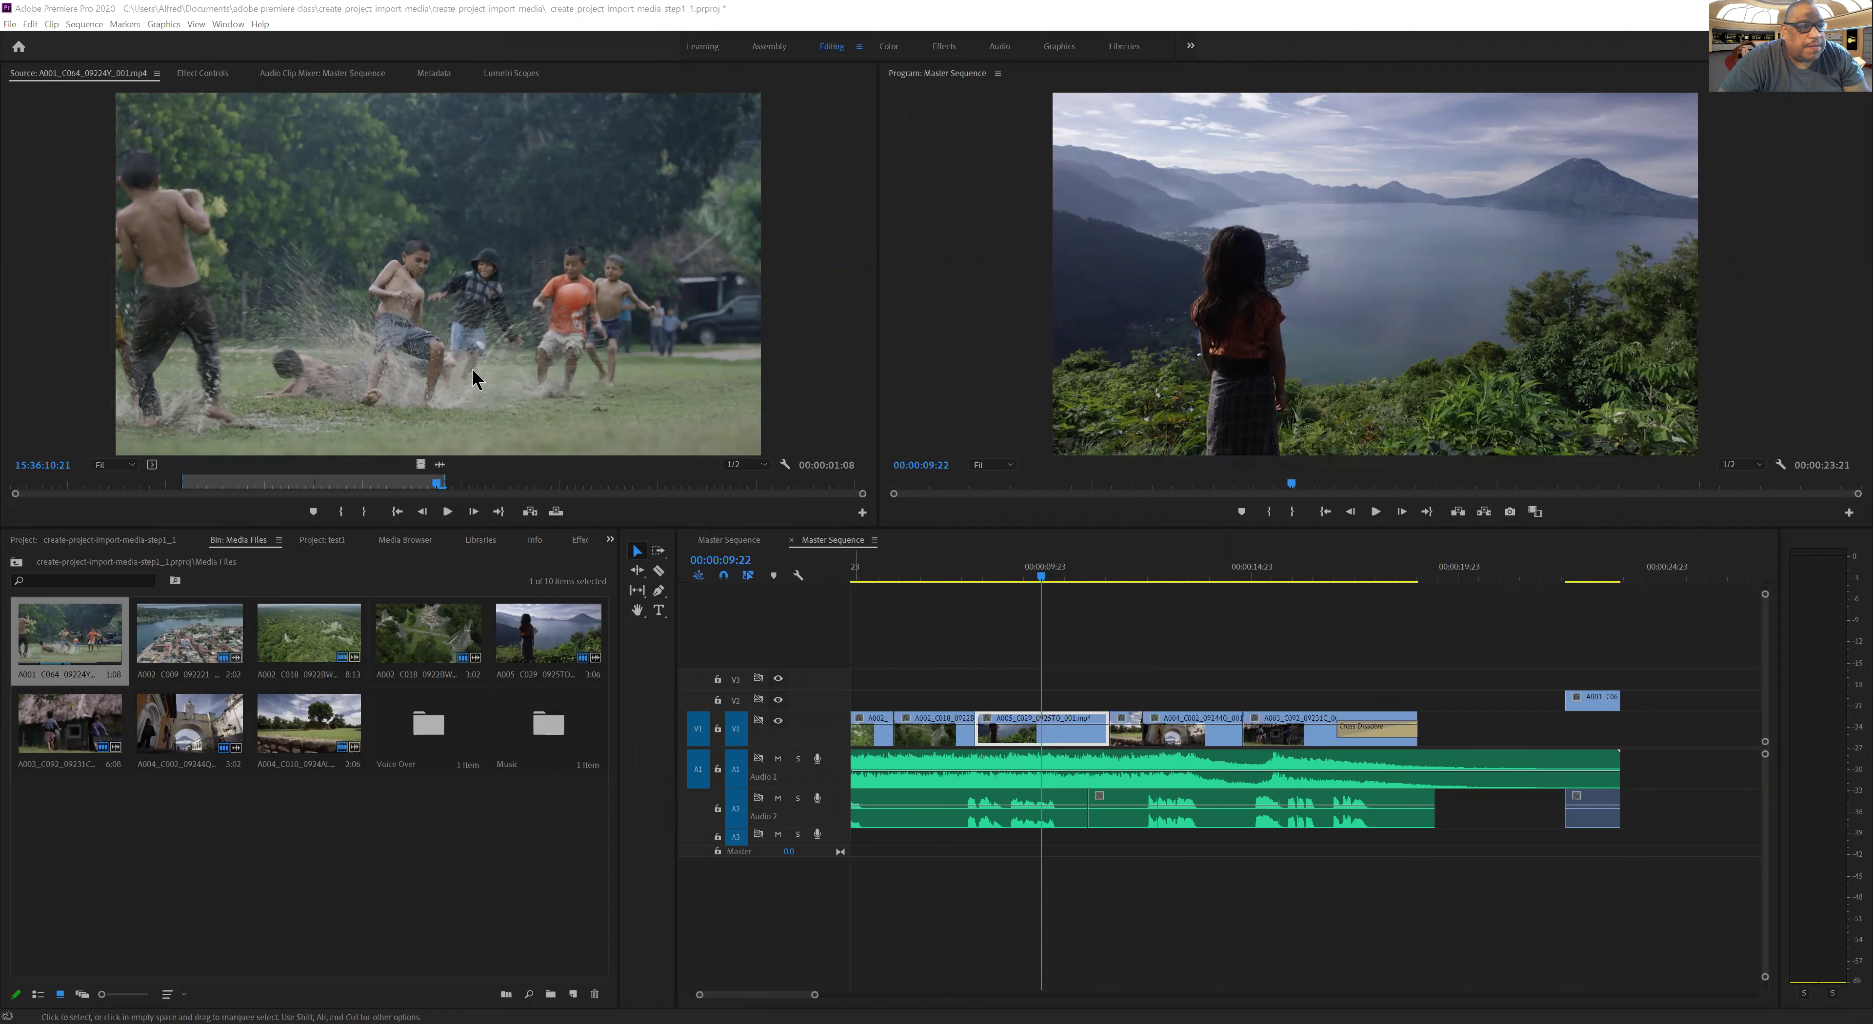
# Drag the soccer clip's Source Monitor playhead back to about 15:36:10:07
pyautogui.moveTo(378, 488); pyautogui.dragTo(321, 492)
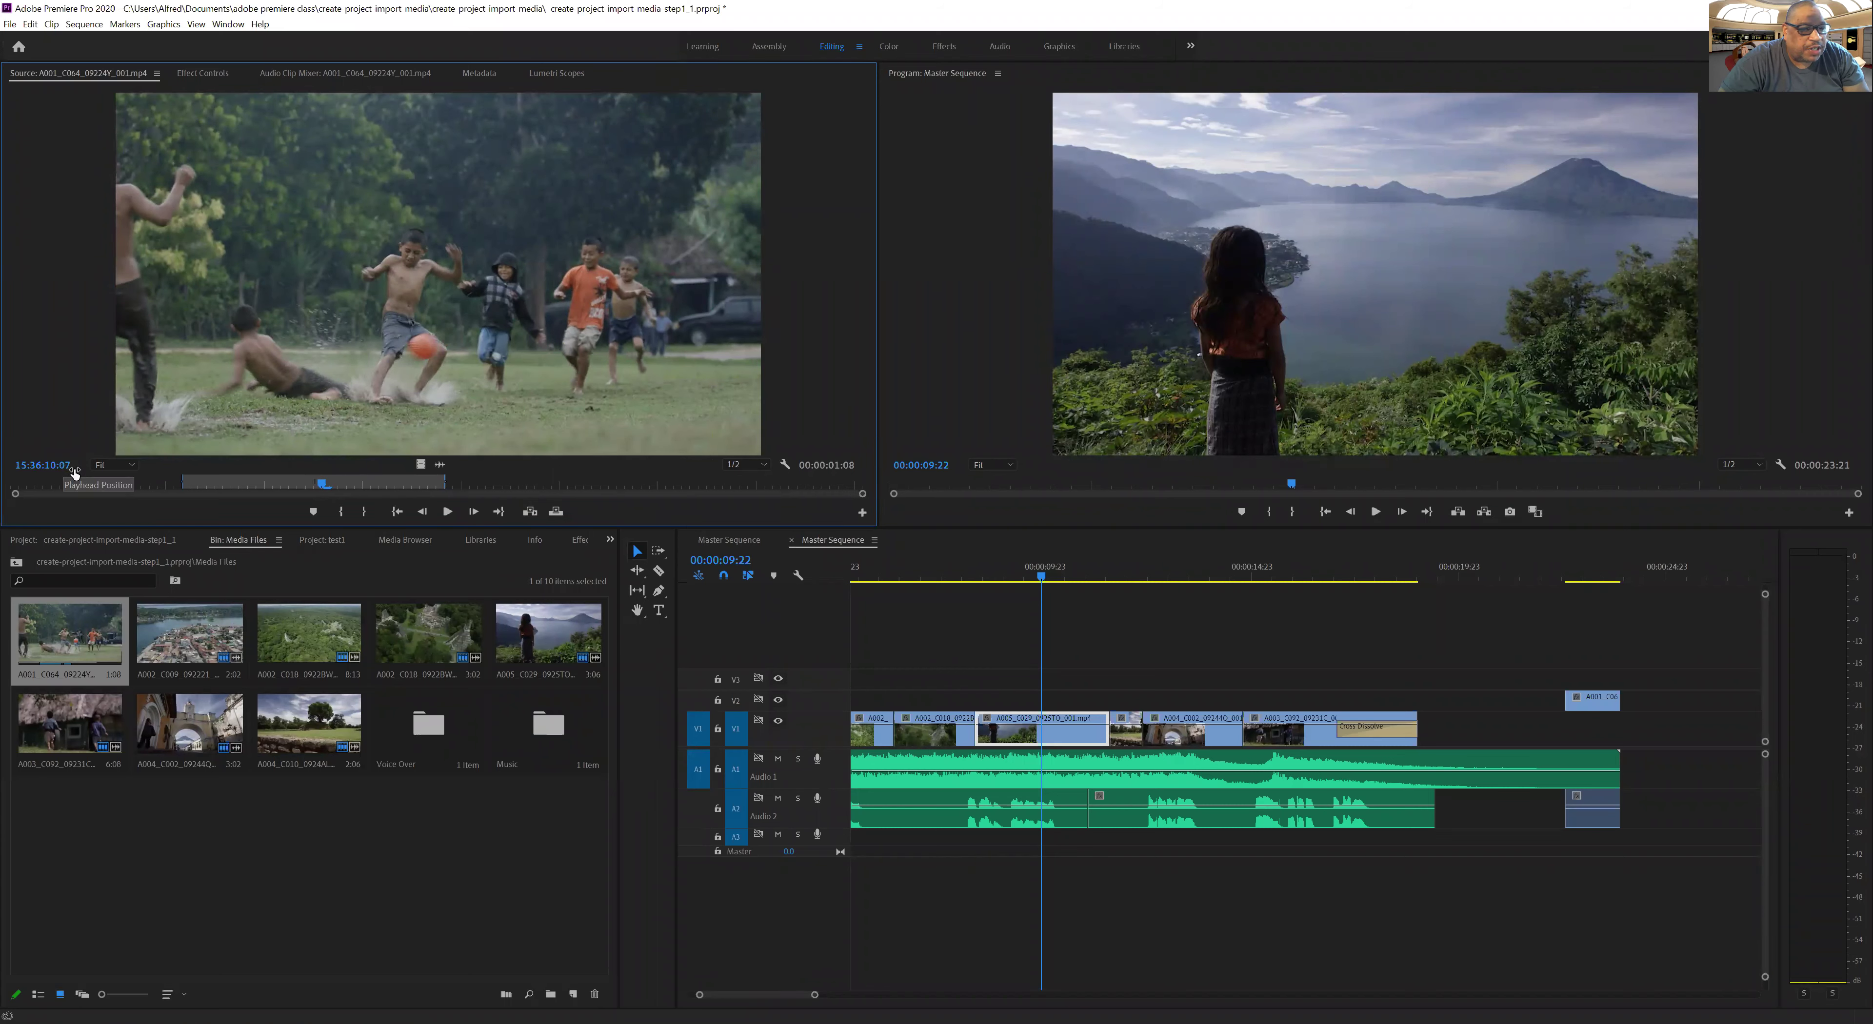
# Set the Source Monitor zoom to 100% after briefly trying 25%
pyautogui.click(135, 470)
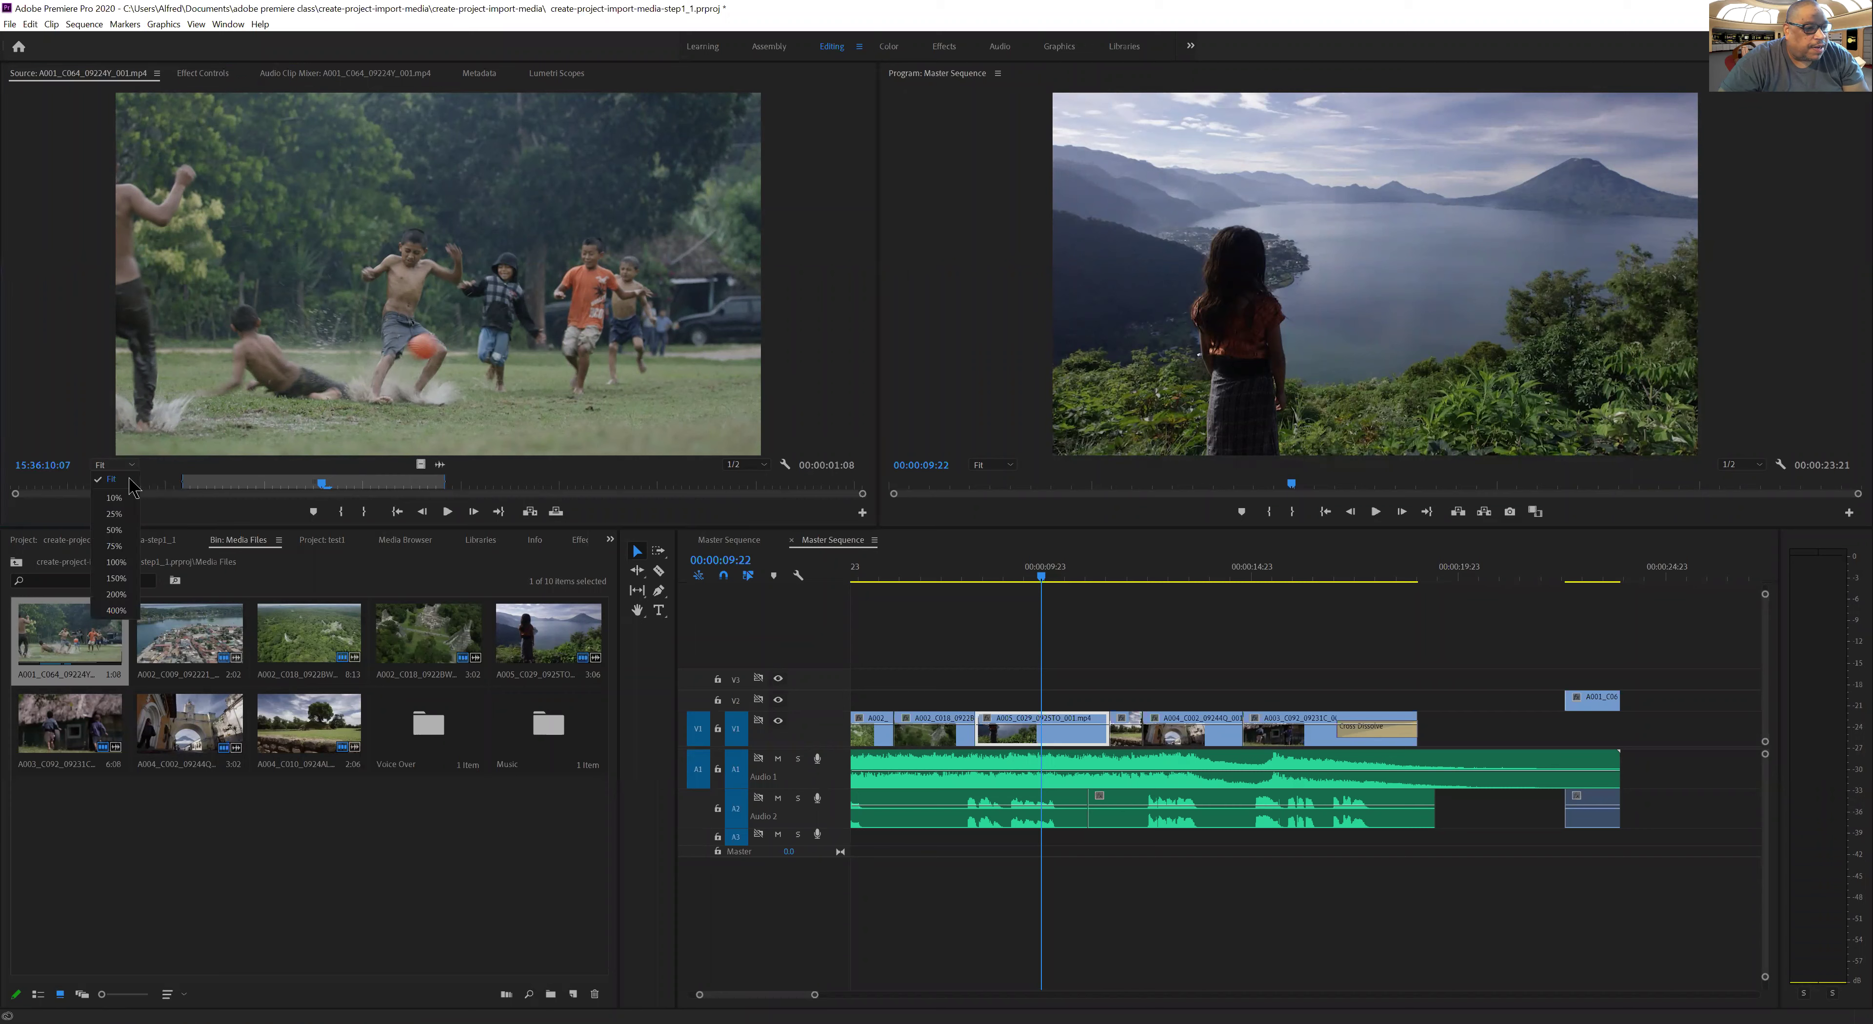
pyautogui.click(129, 514)
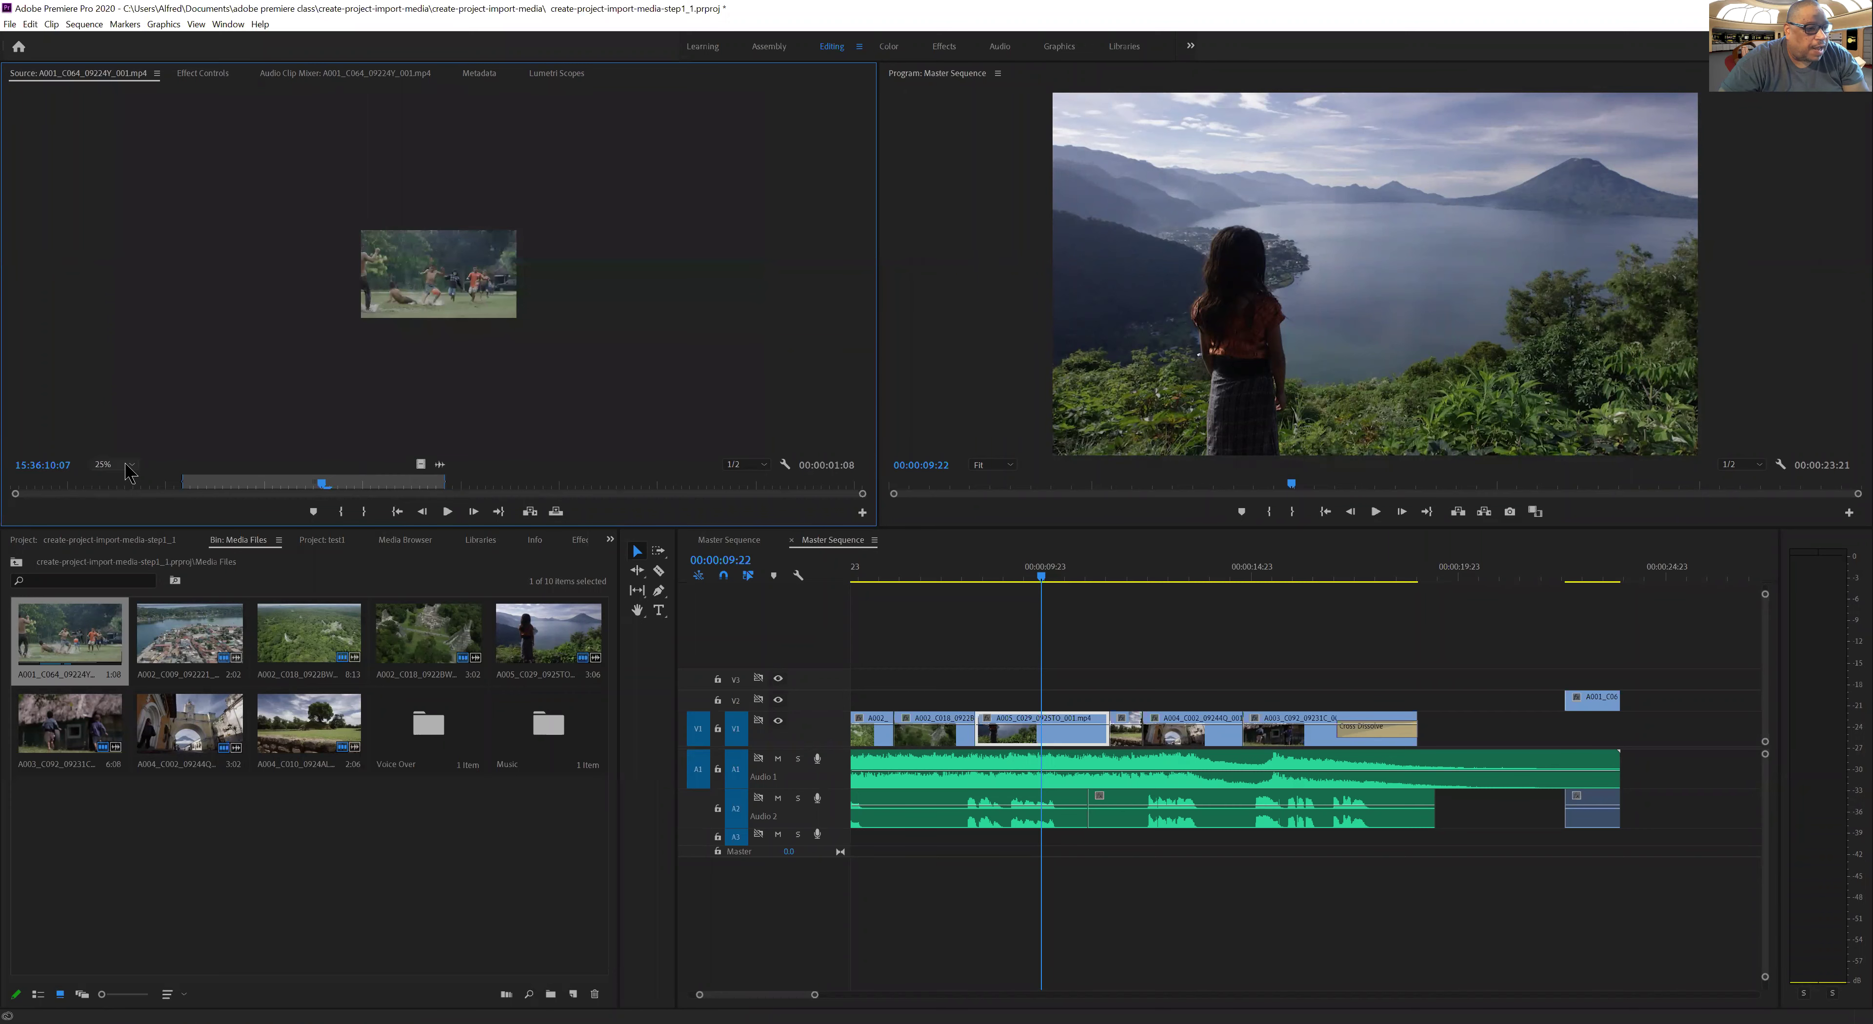
pyautogui.click(131, 467)
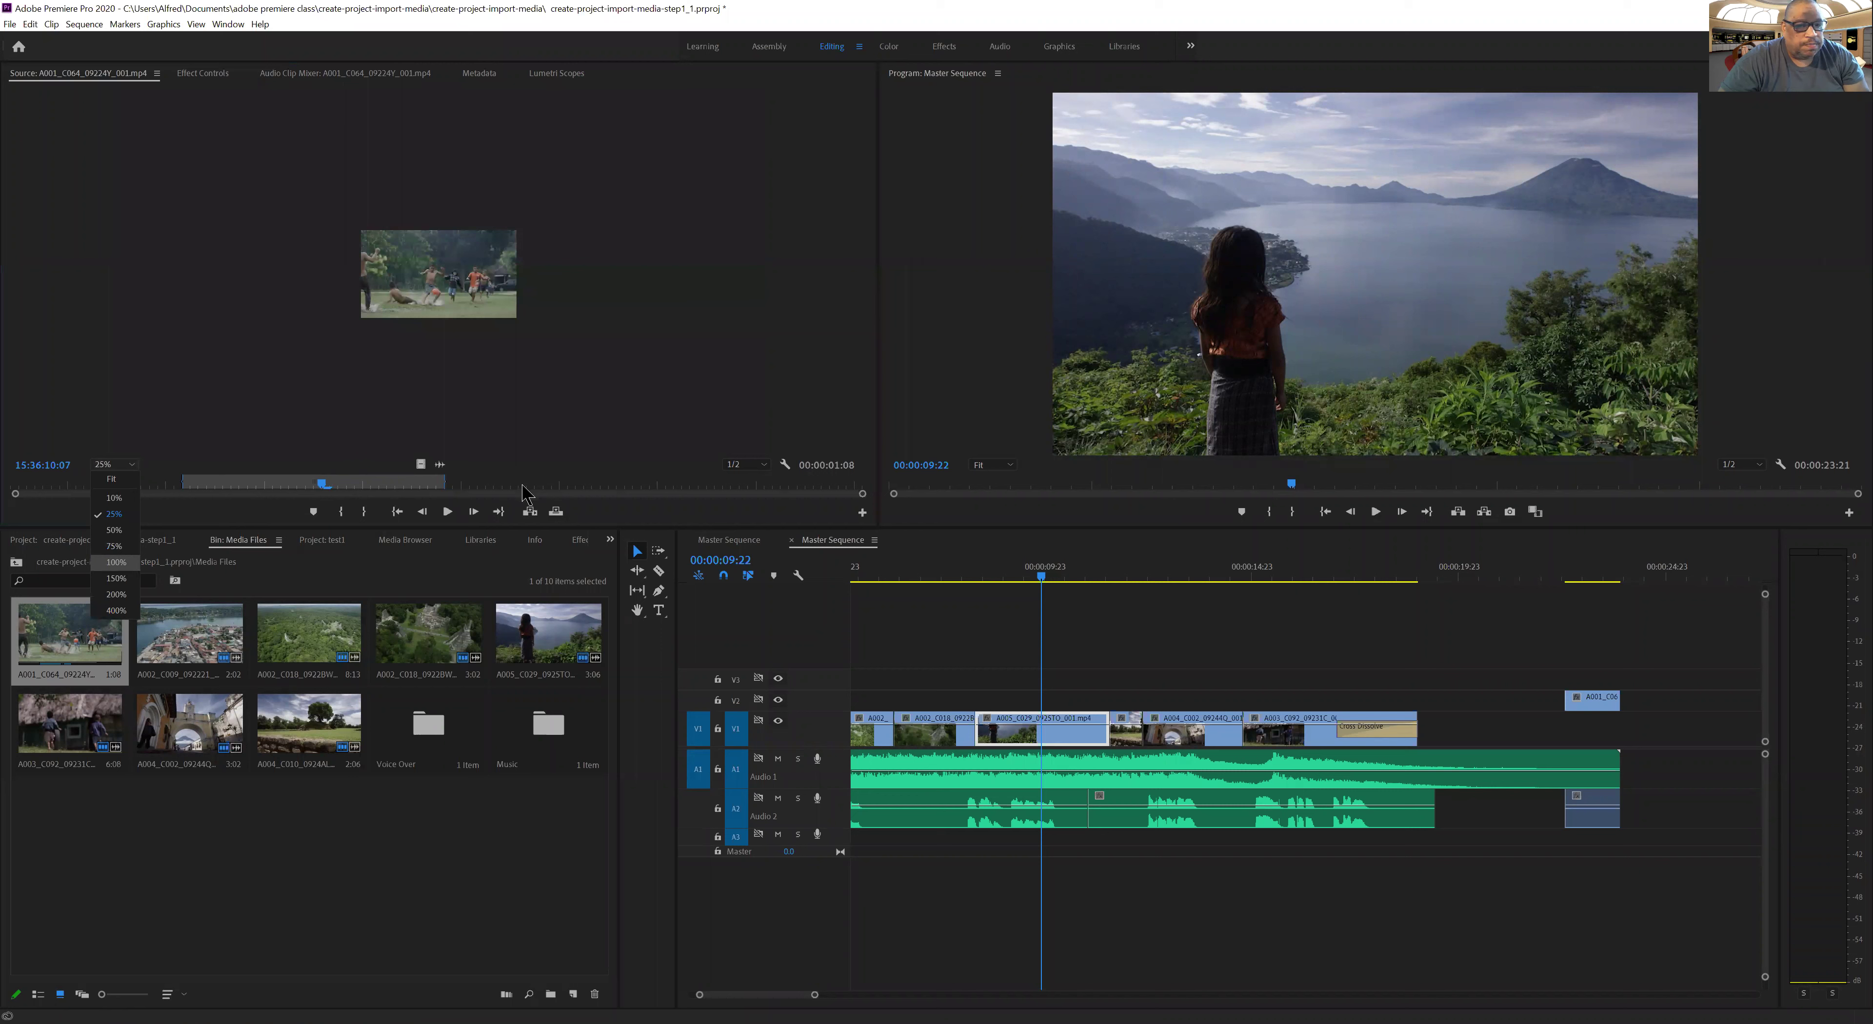
pyautogui.click(122, 563)
# Check the source playback resolution, leaving it at 1/2, and the source panel menu without changes
pyautogui.click(741, 469)
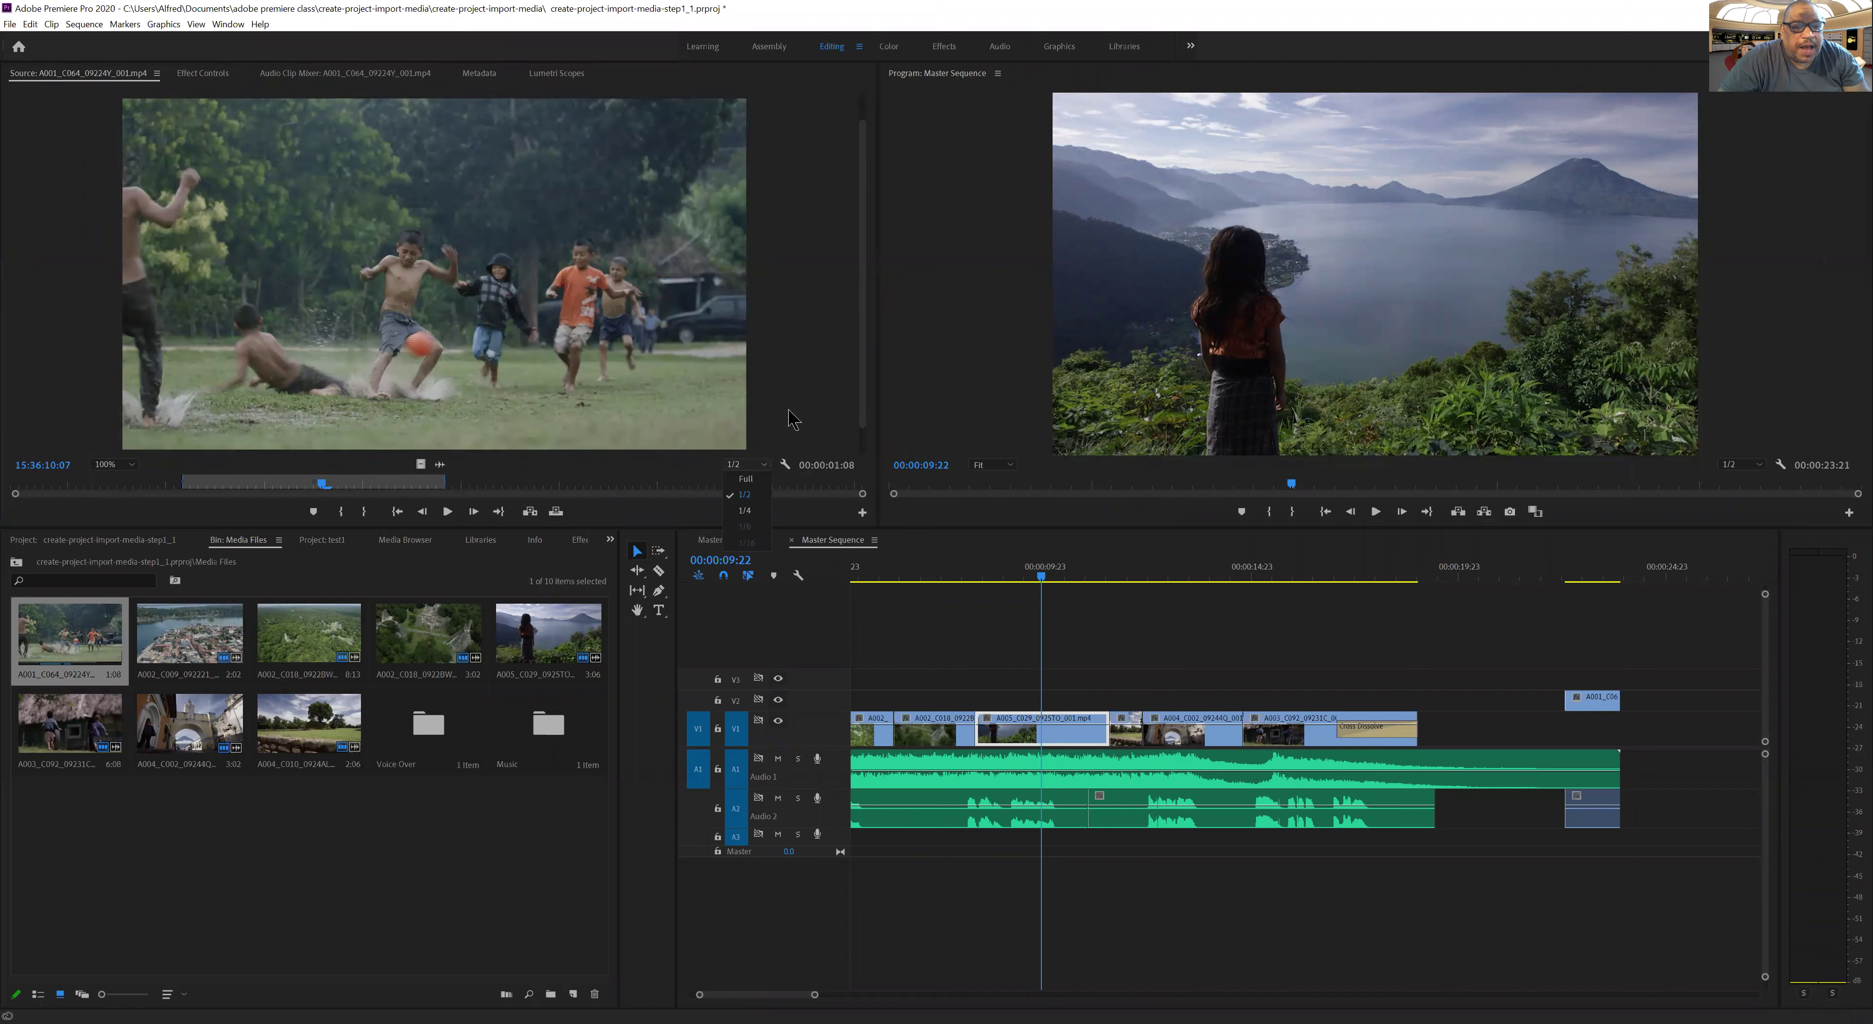
pyautogui.click(786, 474)
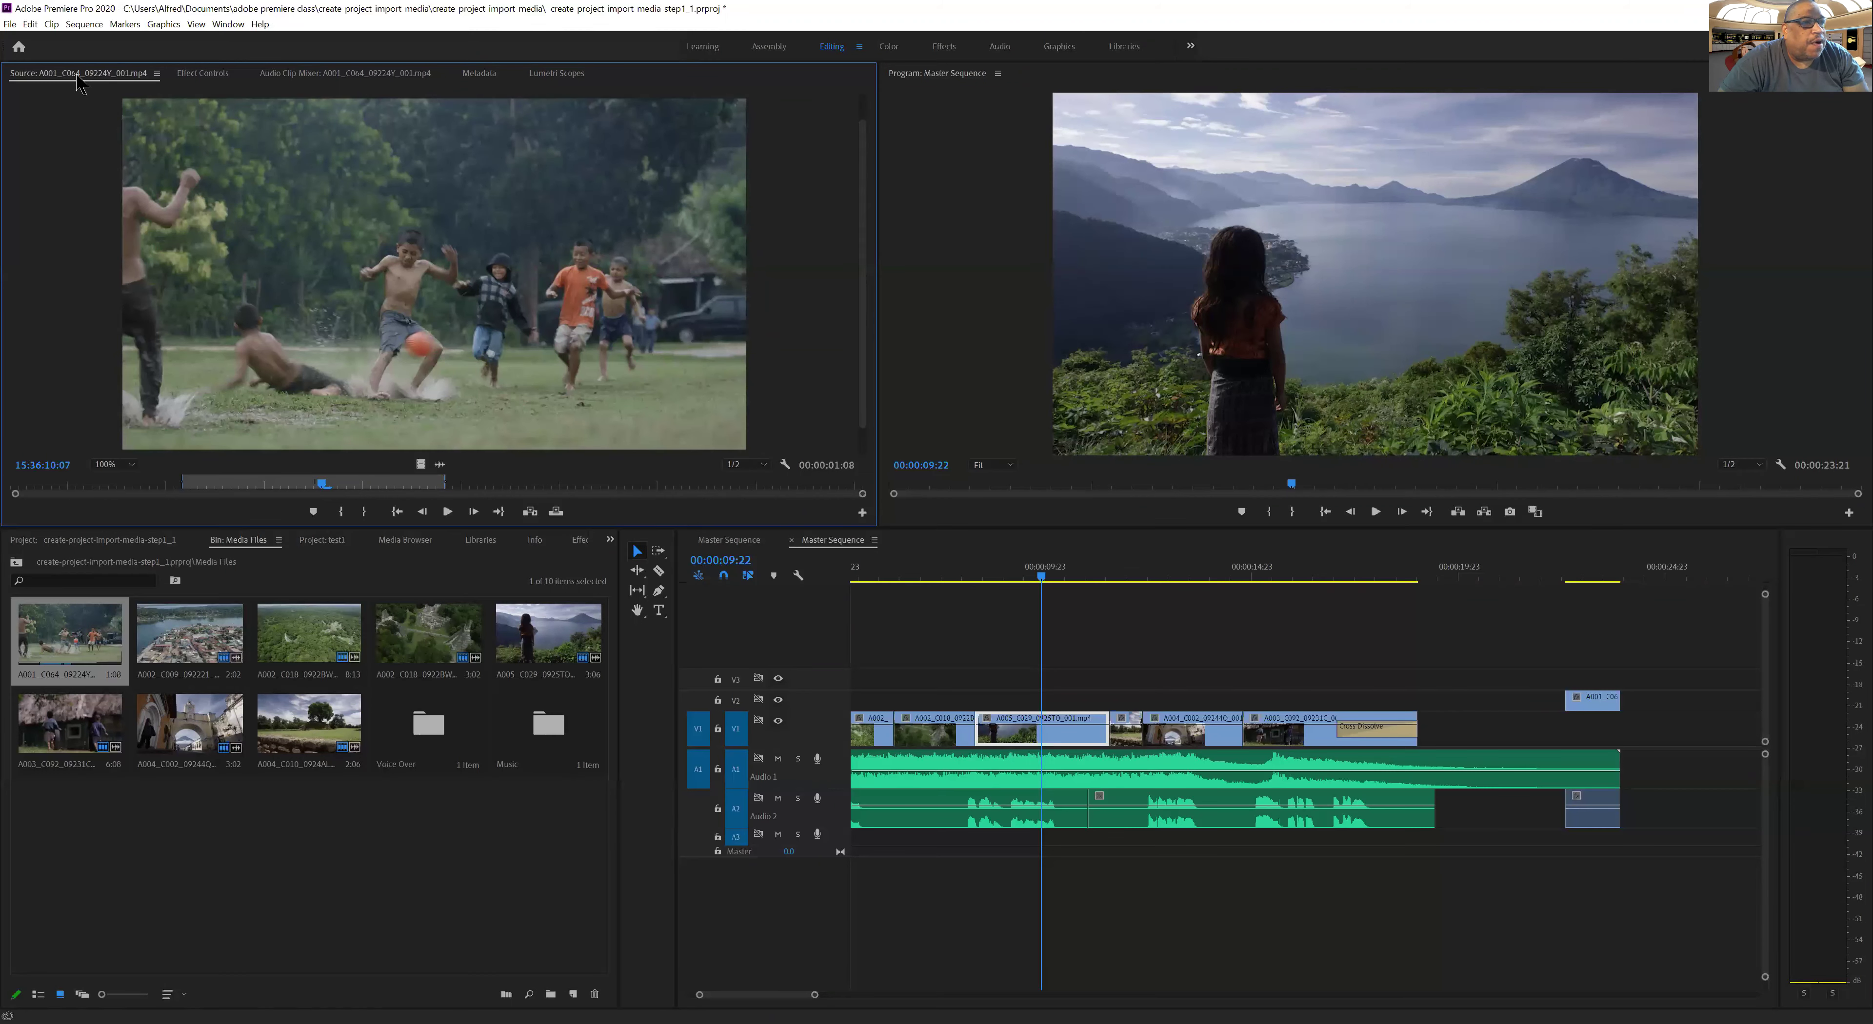
pyautogui.click(157, 75)
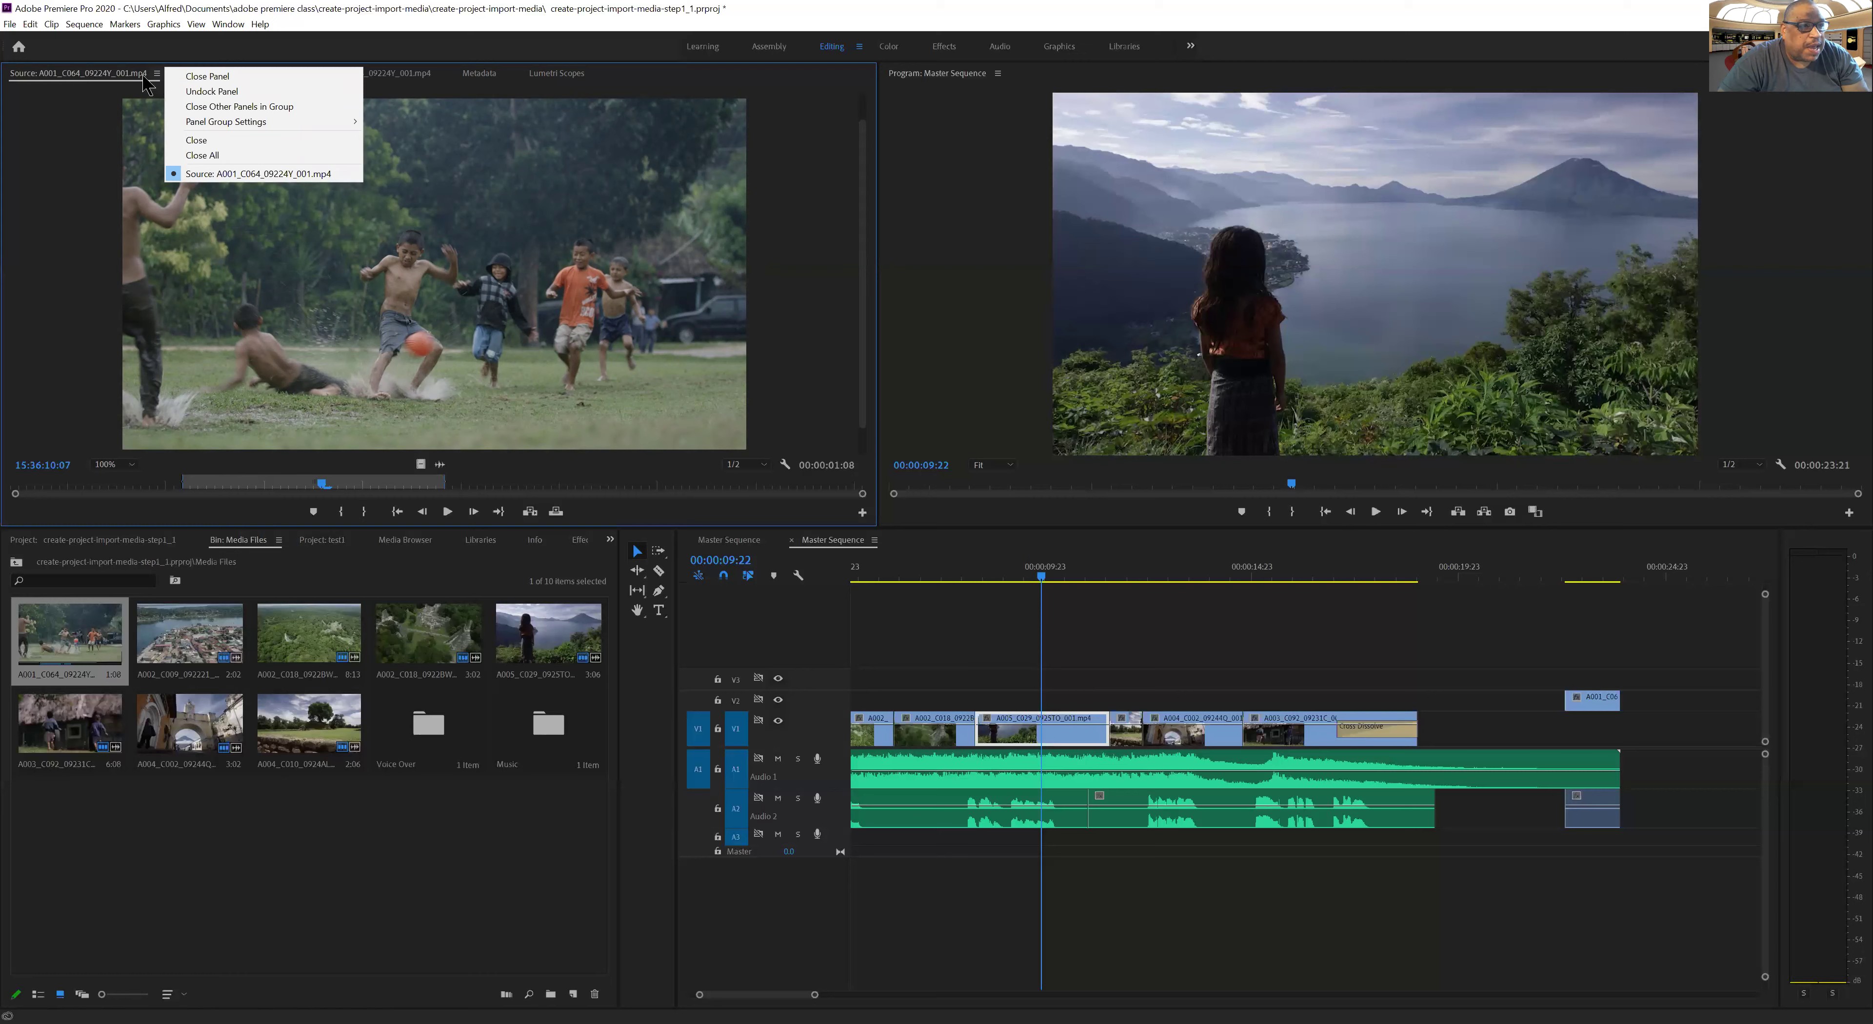
pyautogui.click(156, 76)
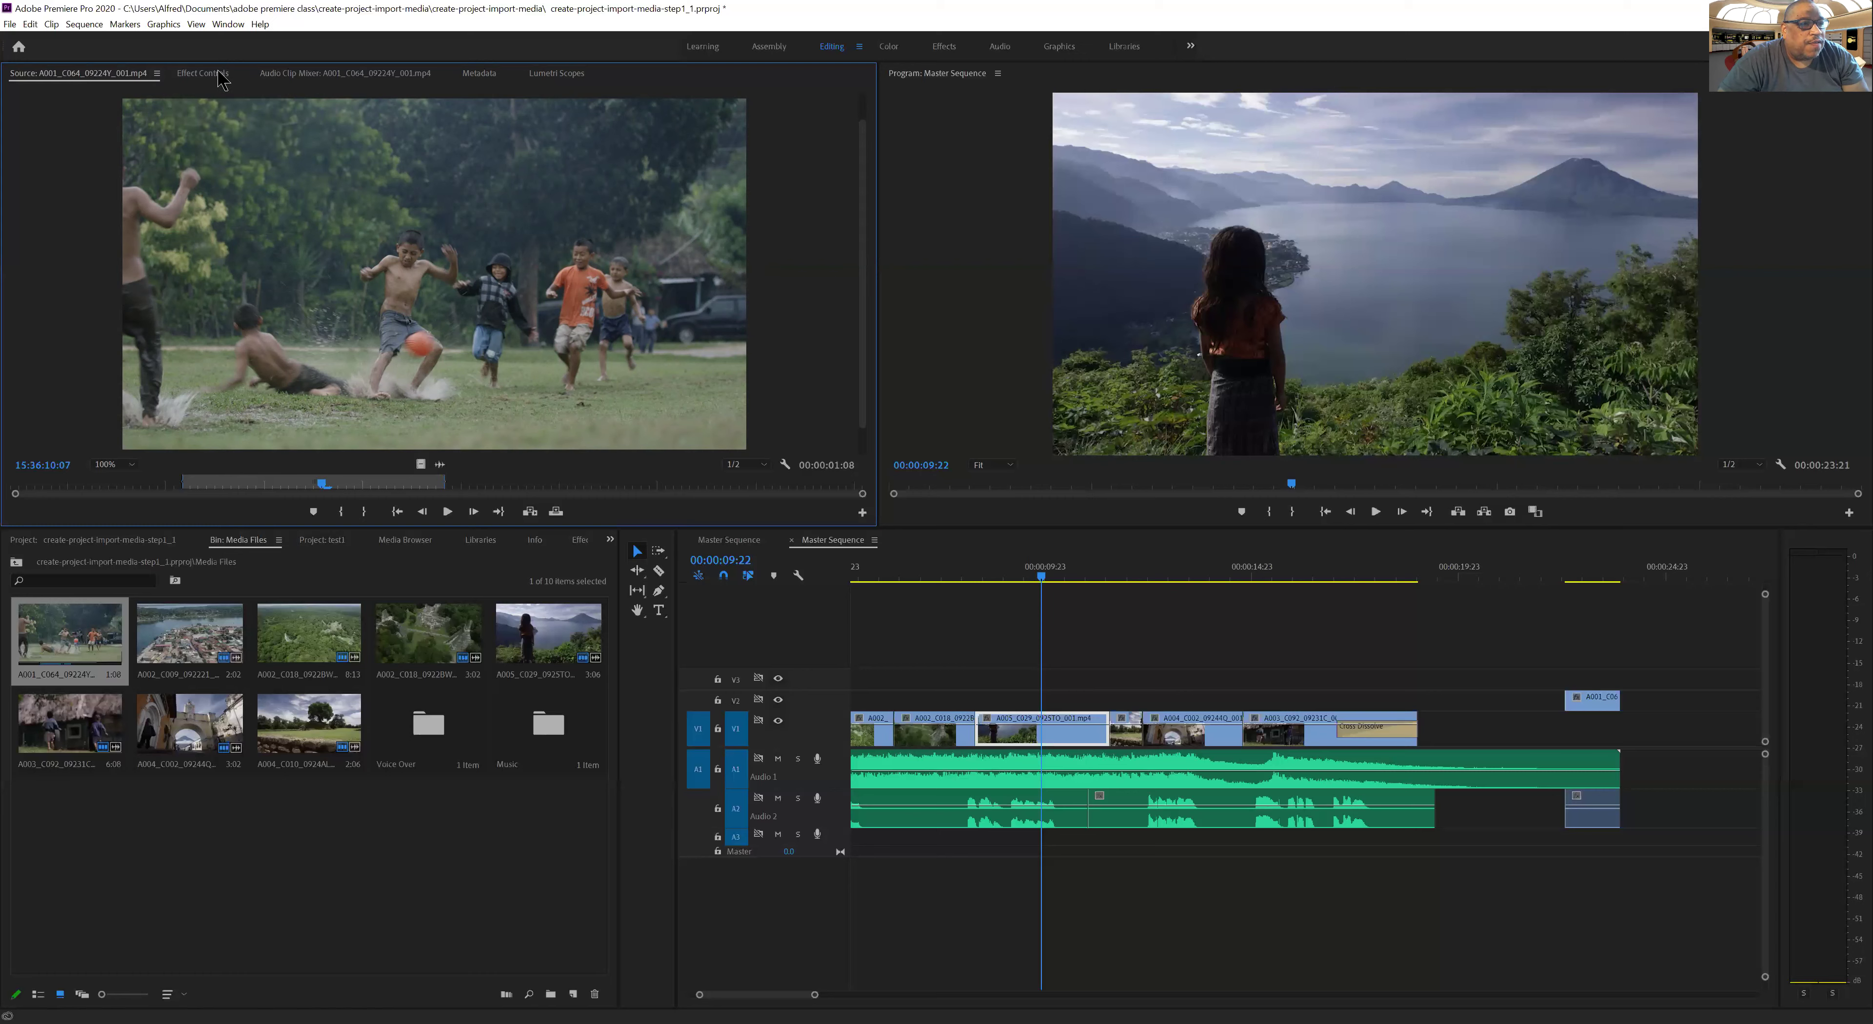
pyautogui.click(223, 75)
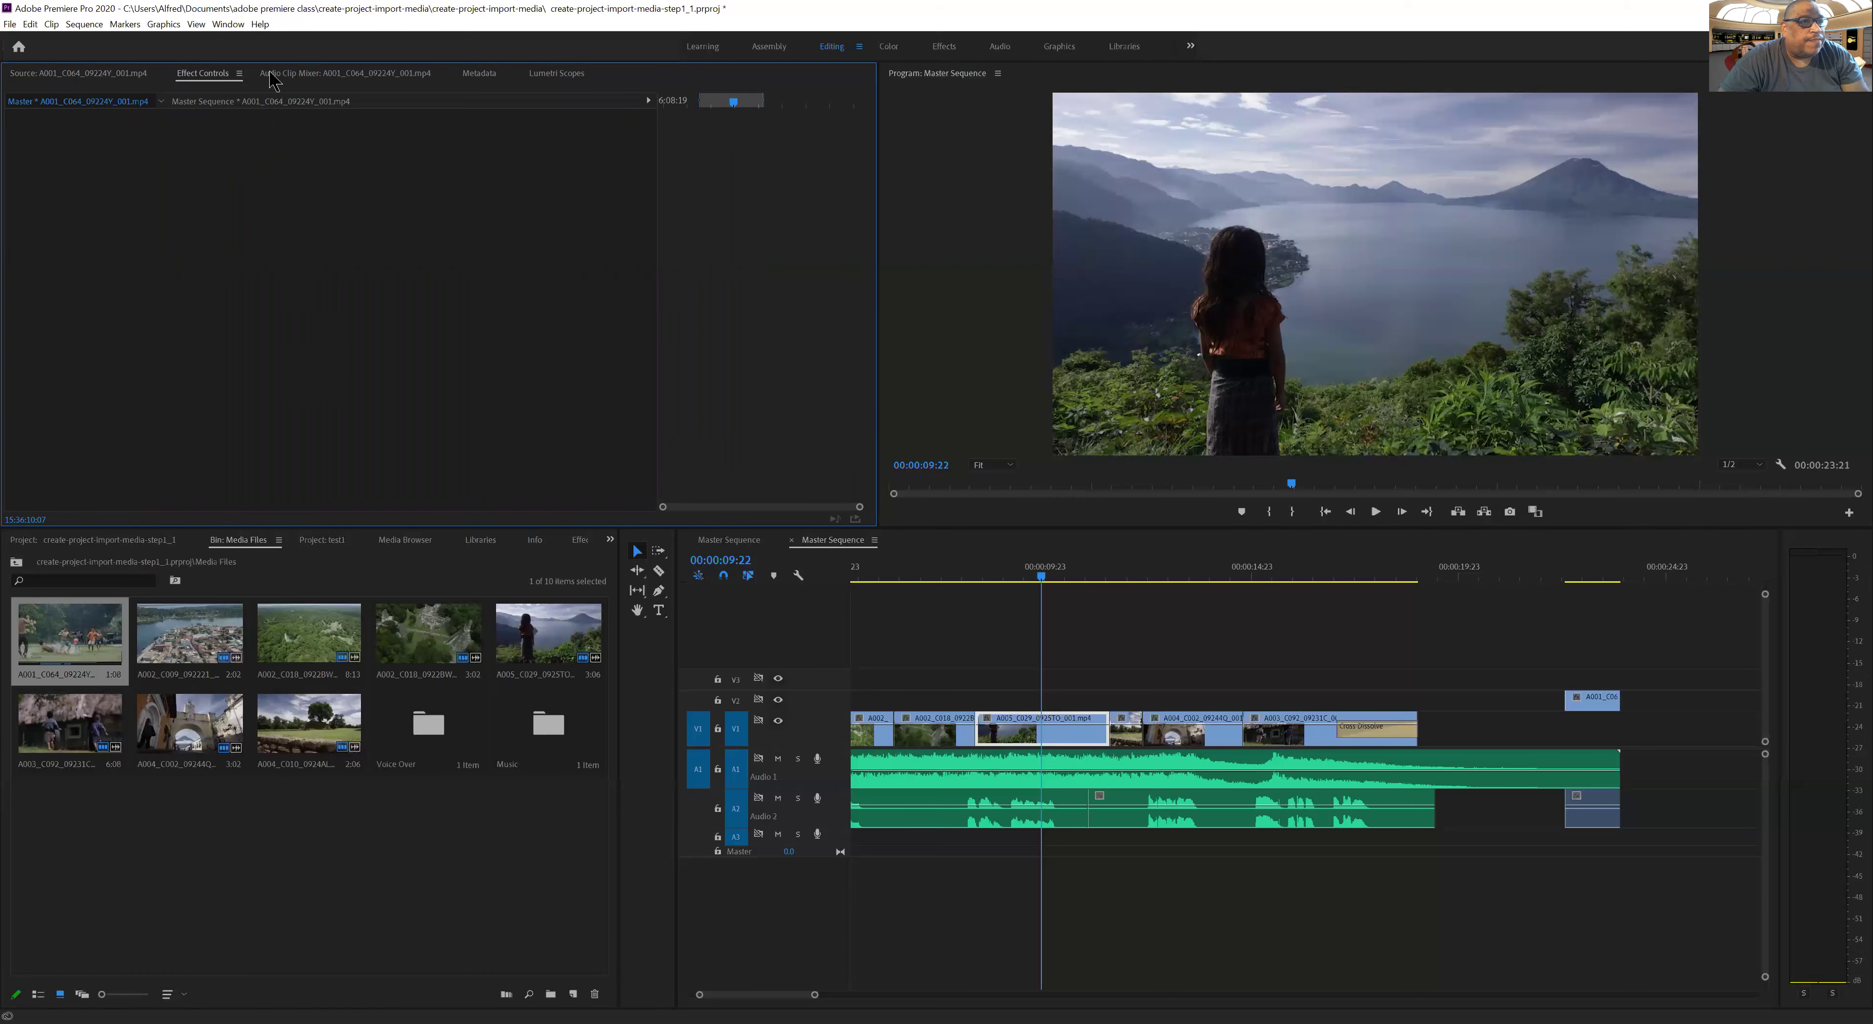
pyautogui.click(331, 76)
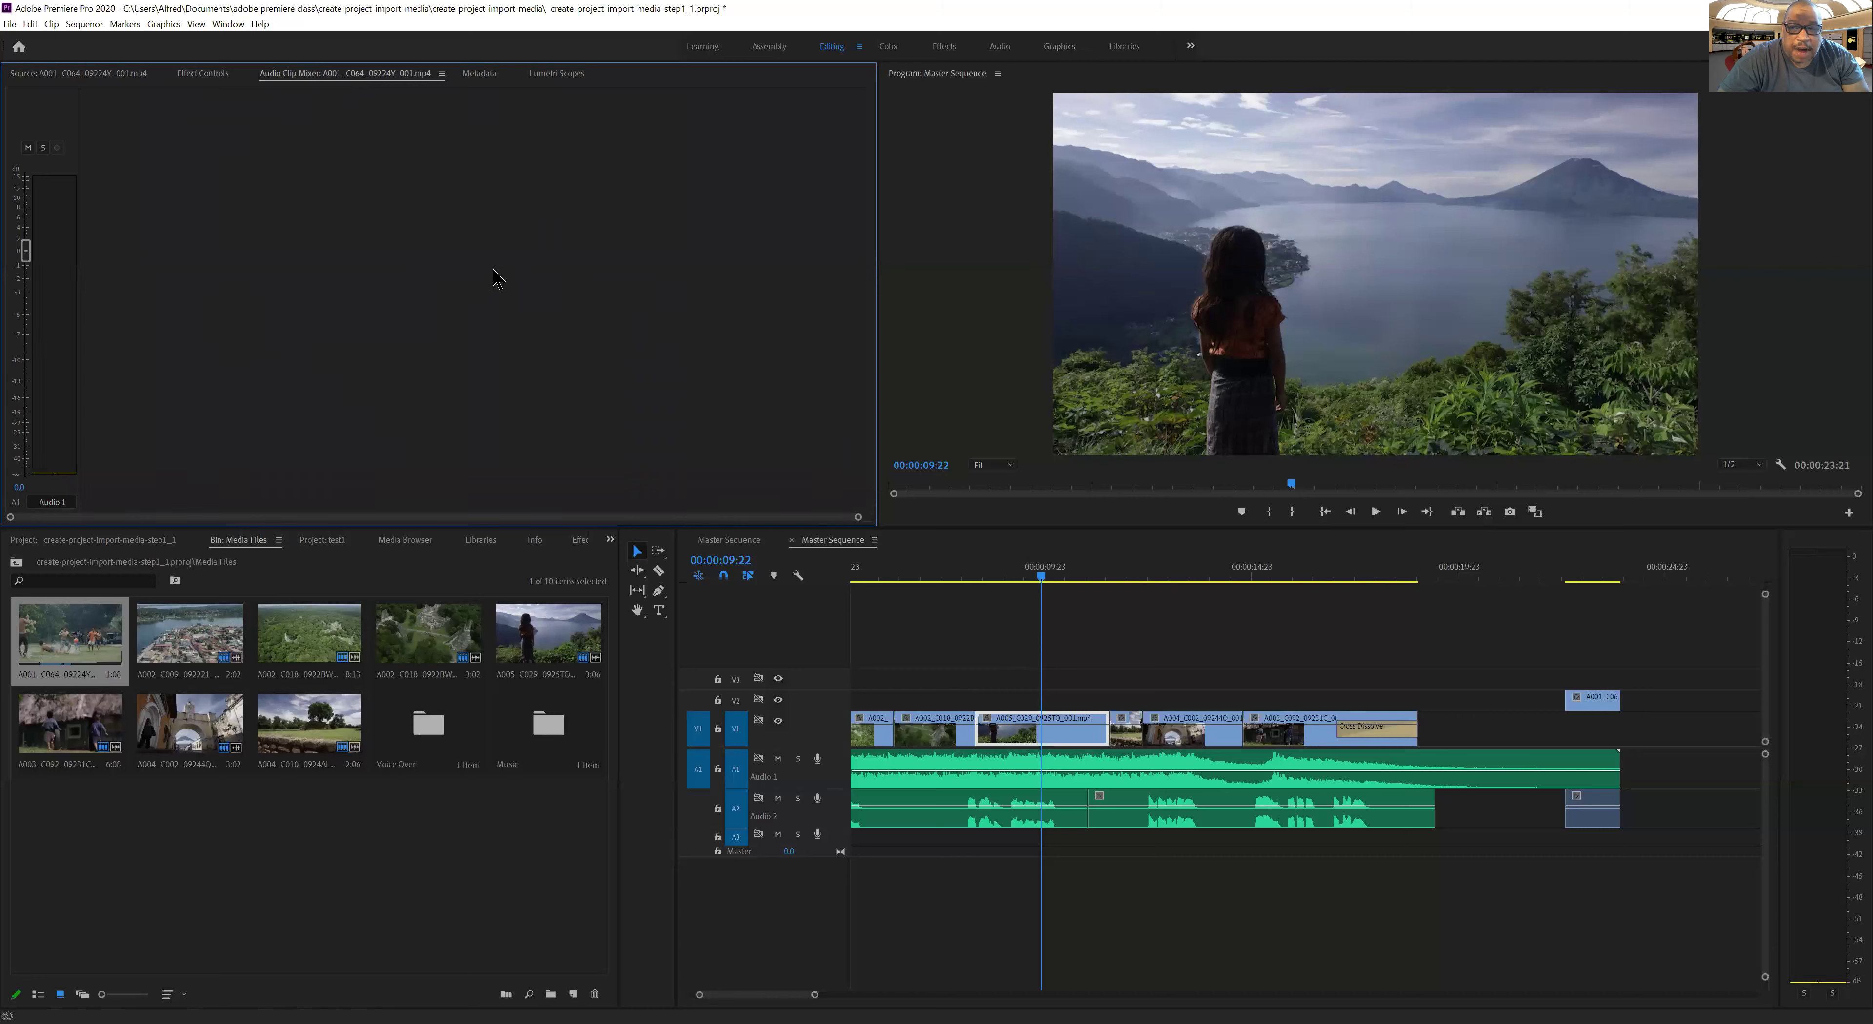
pyautogui.click(486, 82)
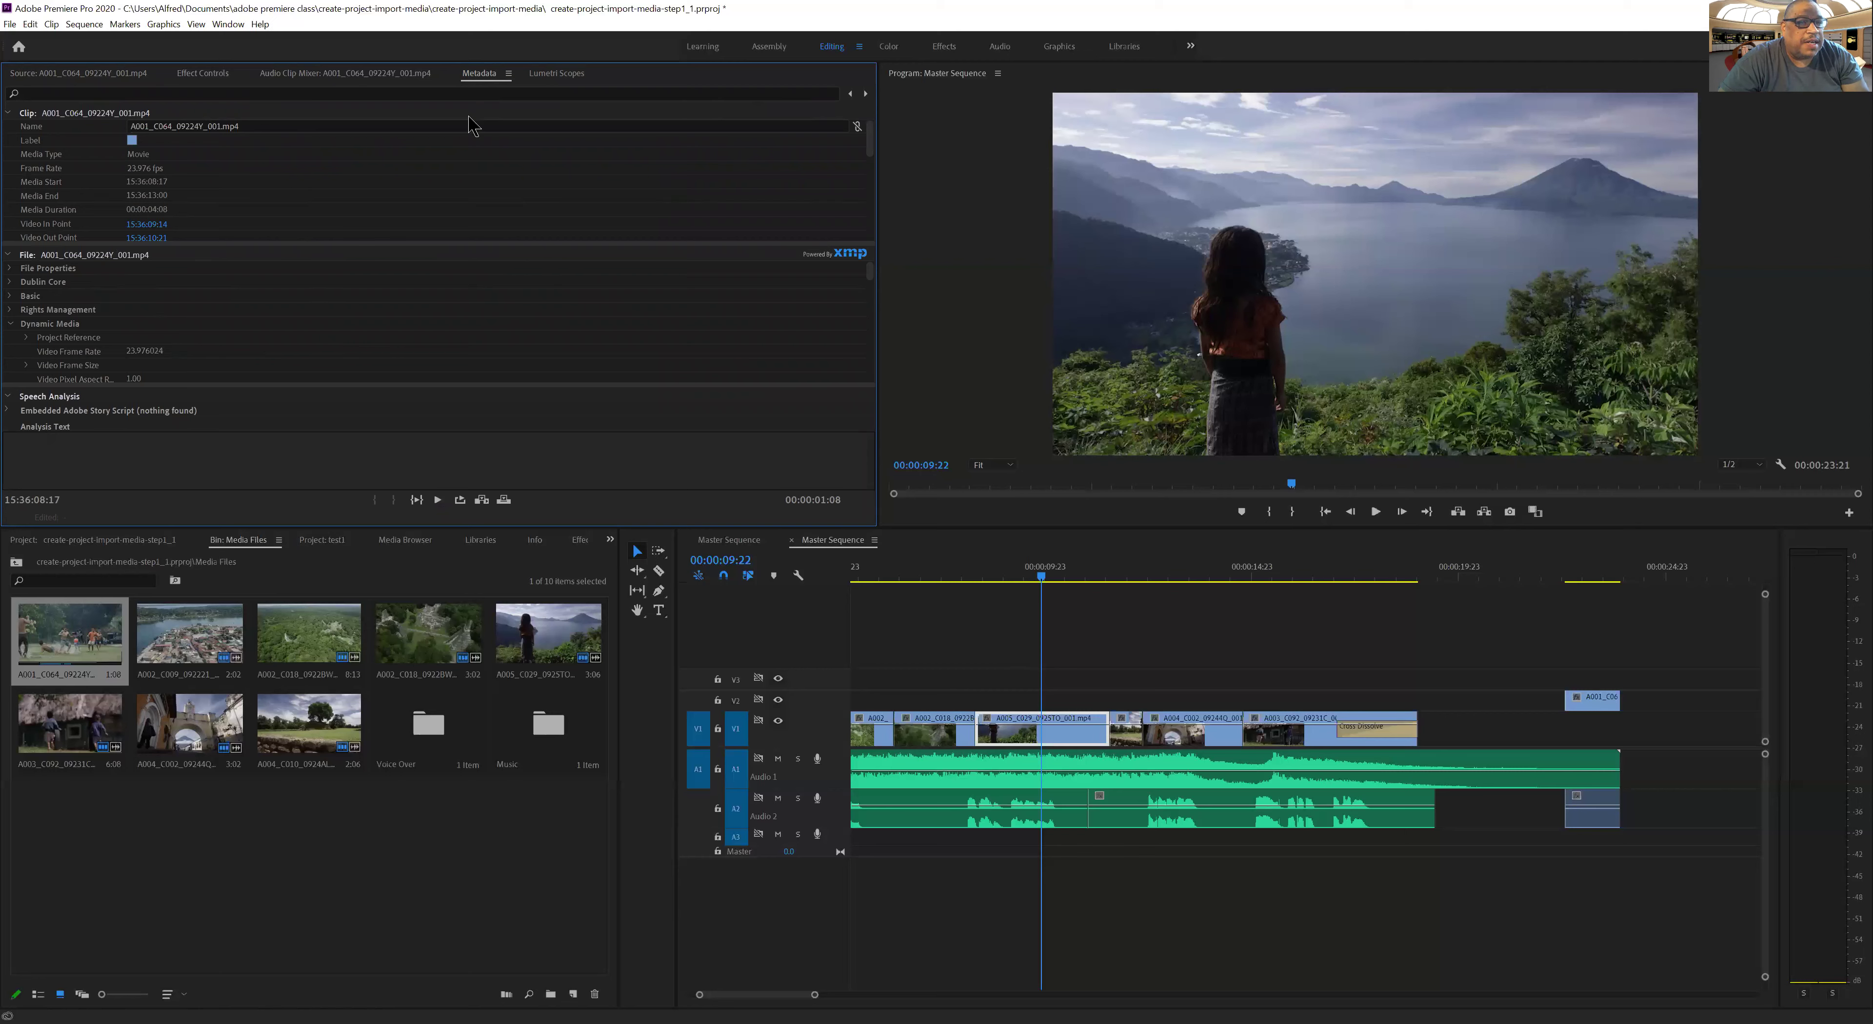
pyautogui.click(558, 75)
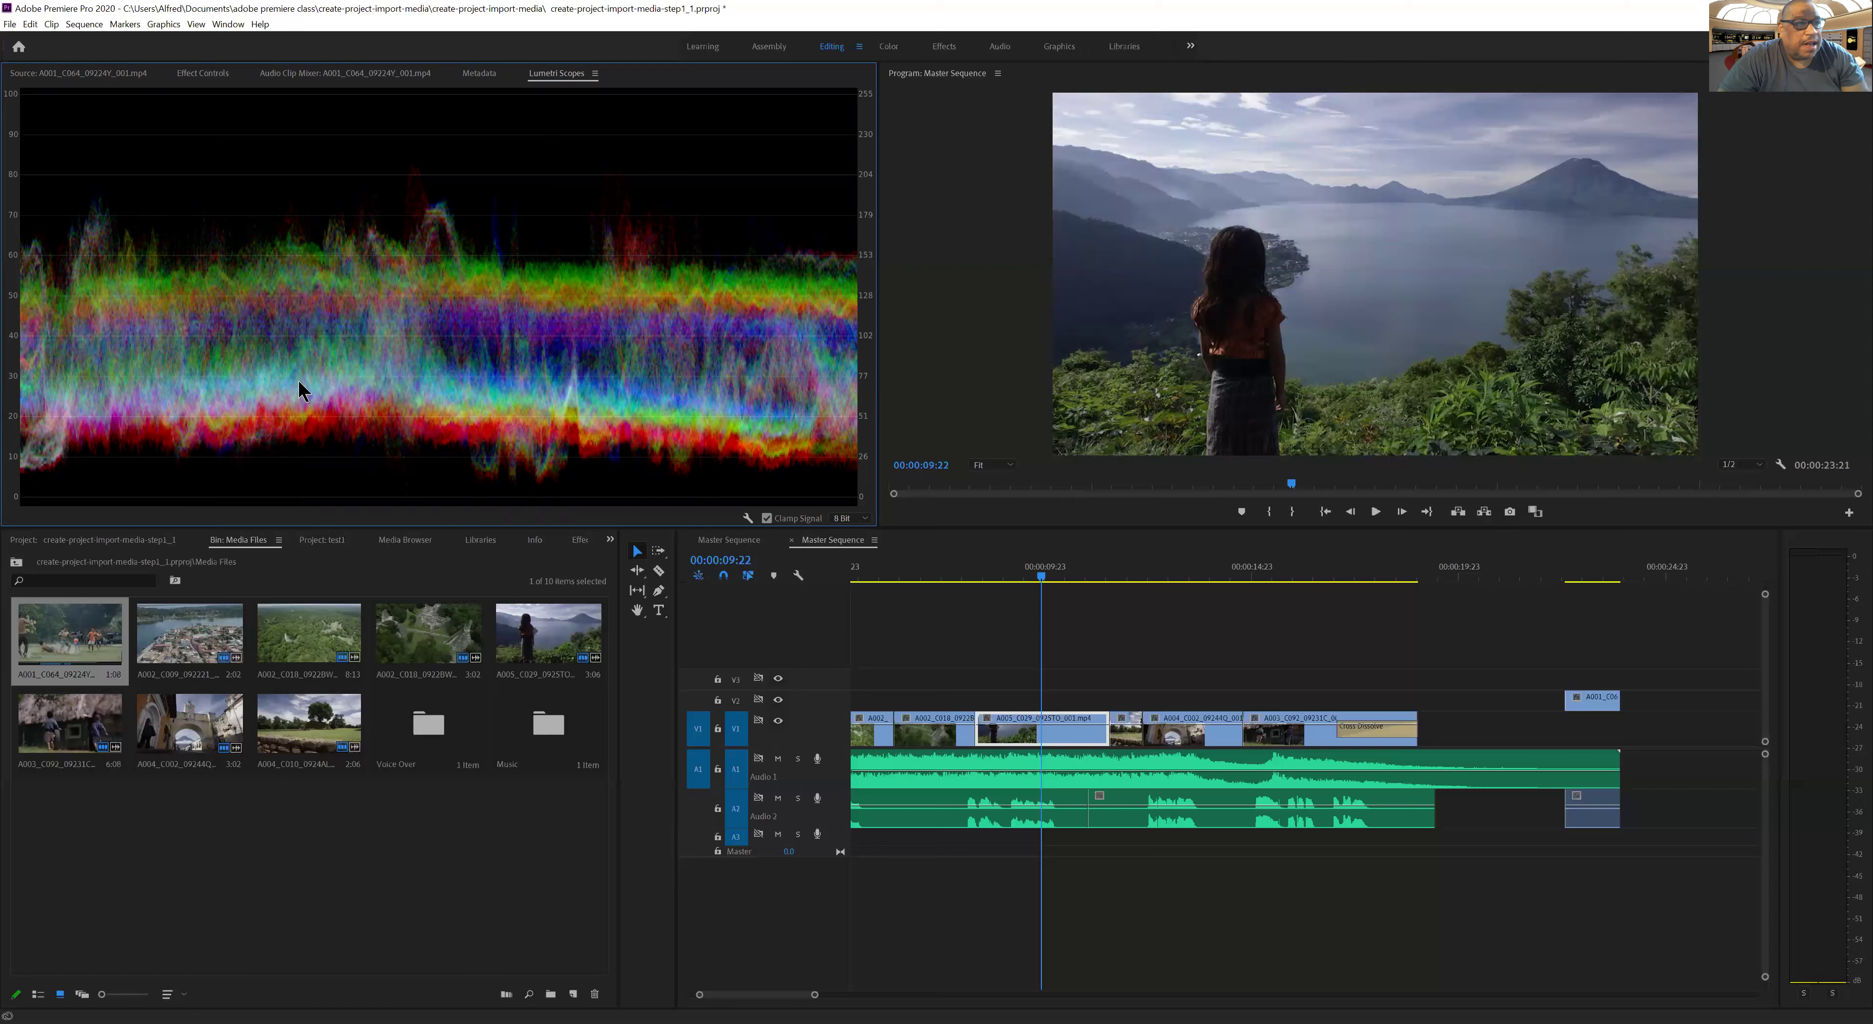
pyautogui.click(102, 78)
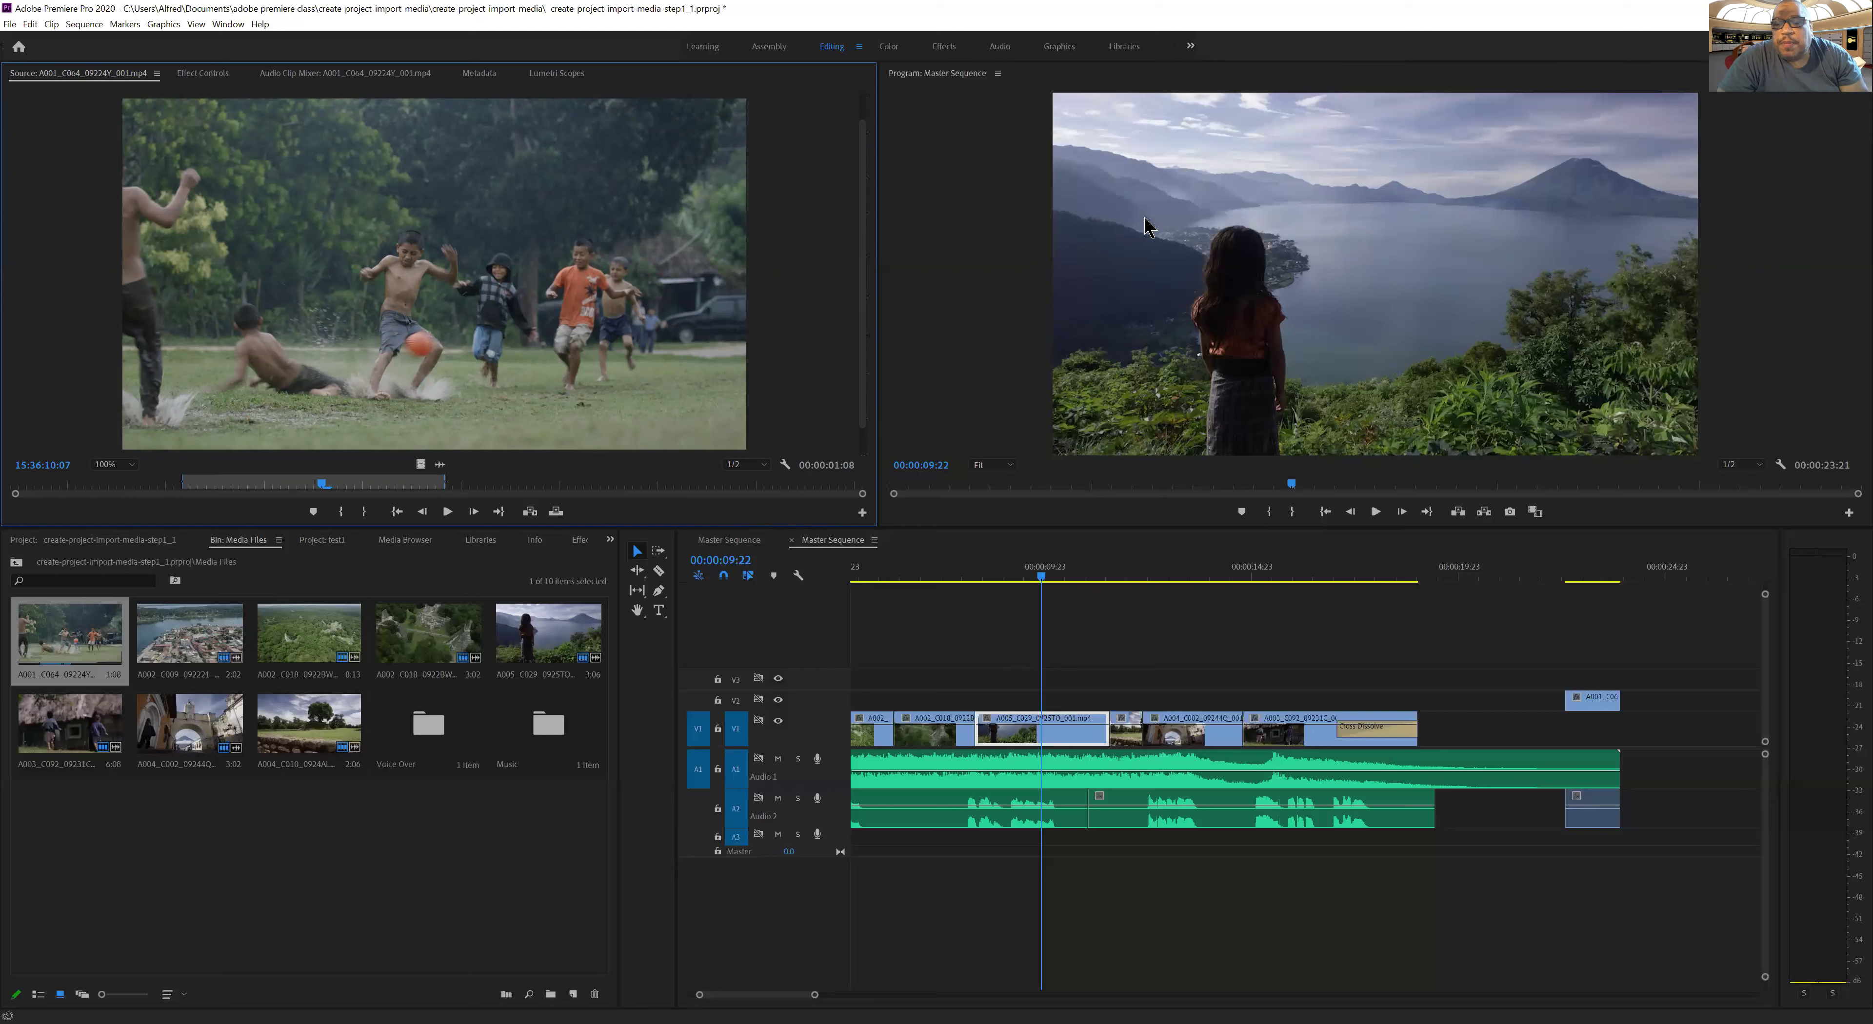
# Try Program Monitor zoom at 75% and 200%, then return it to Fit
pyautogui.click(998, 74)
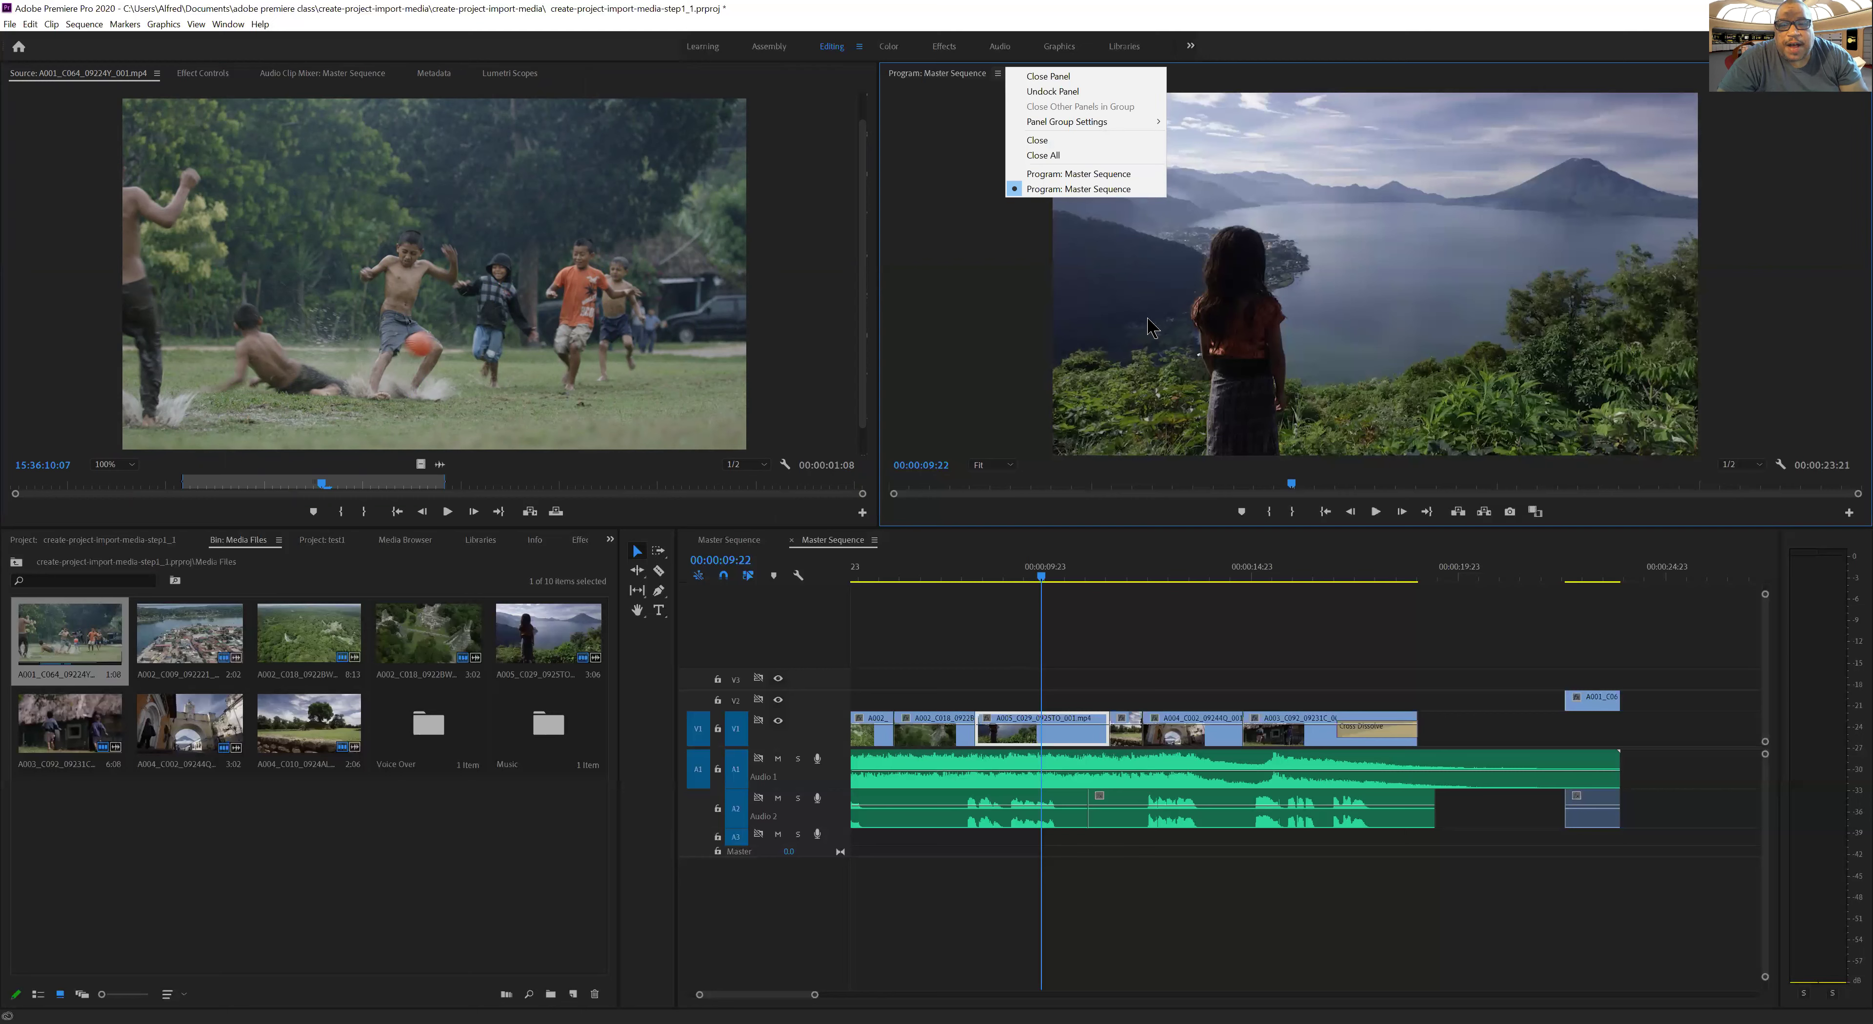
pyautogui.click(980, 342)
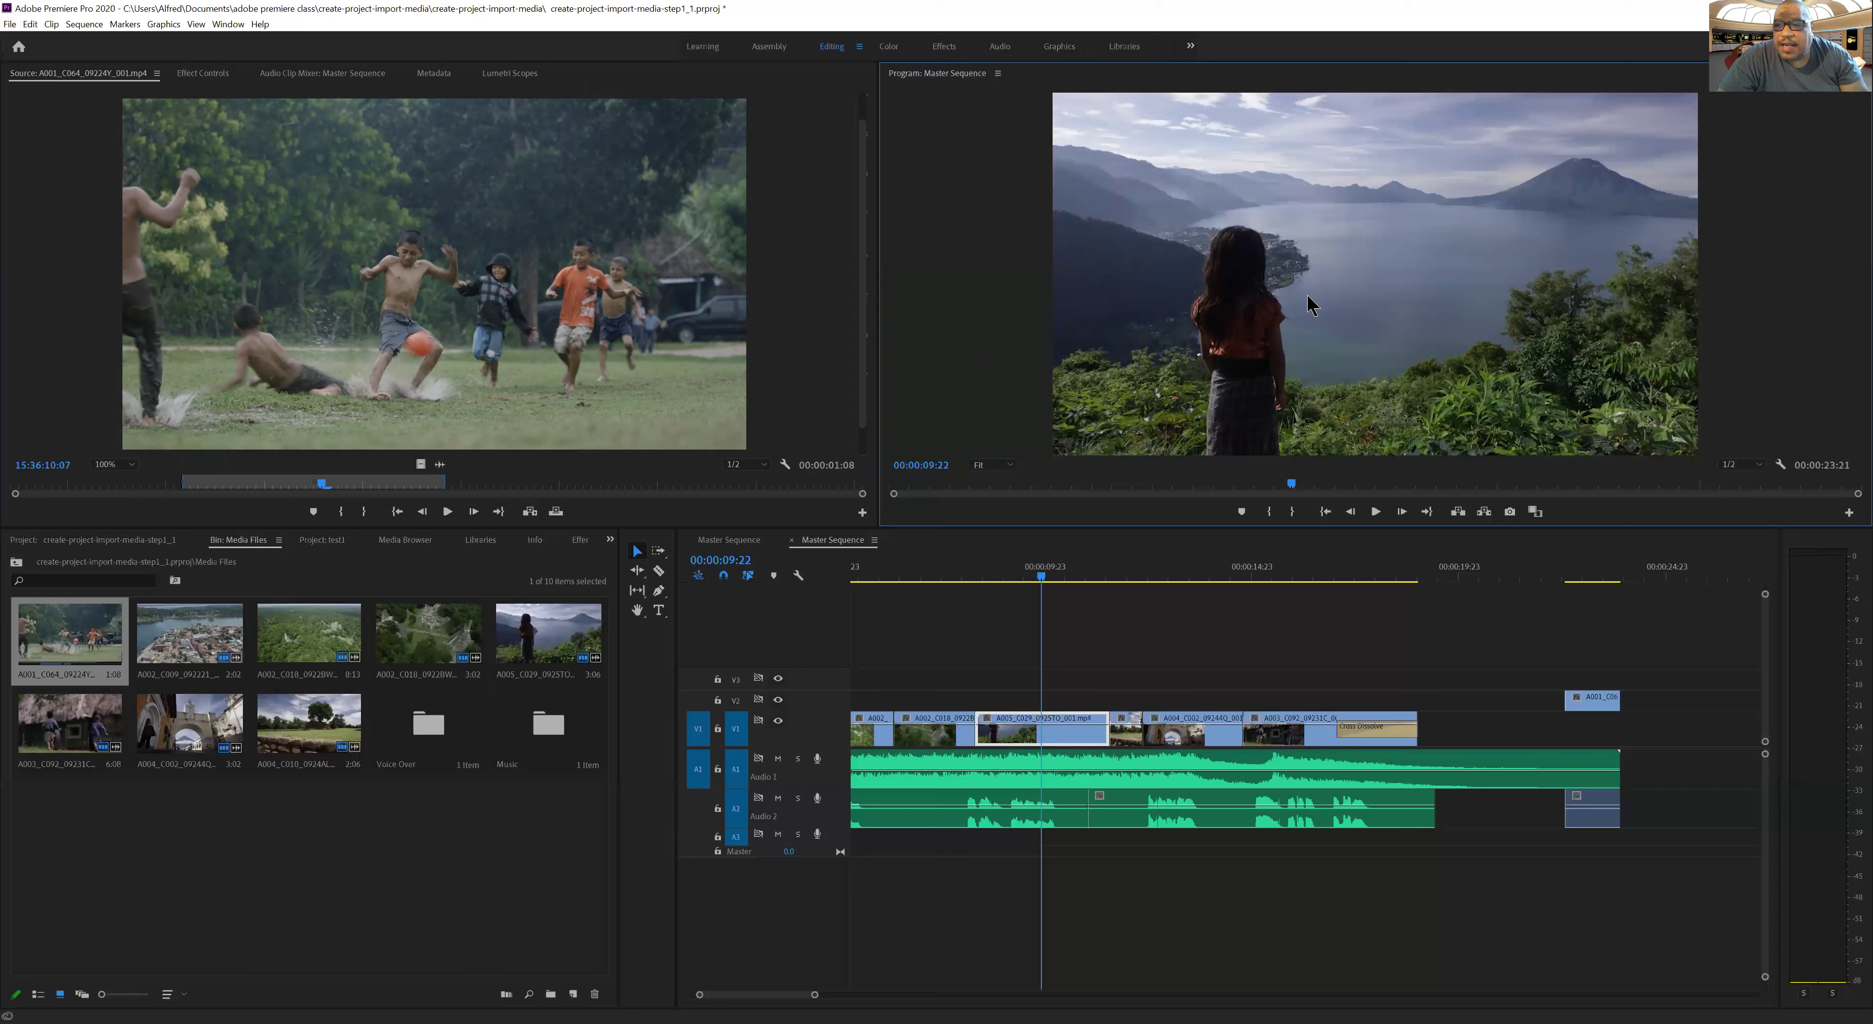
pyautogui.click(1015, 469)
pyautogui.click(993, 546)
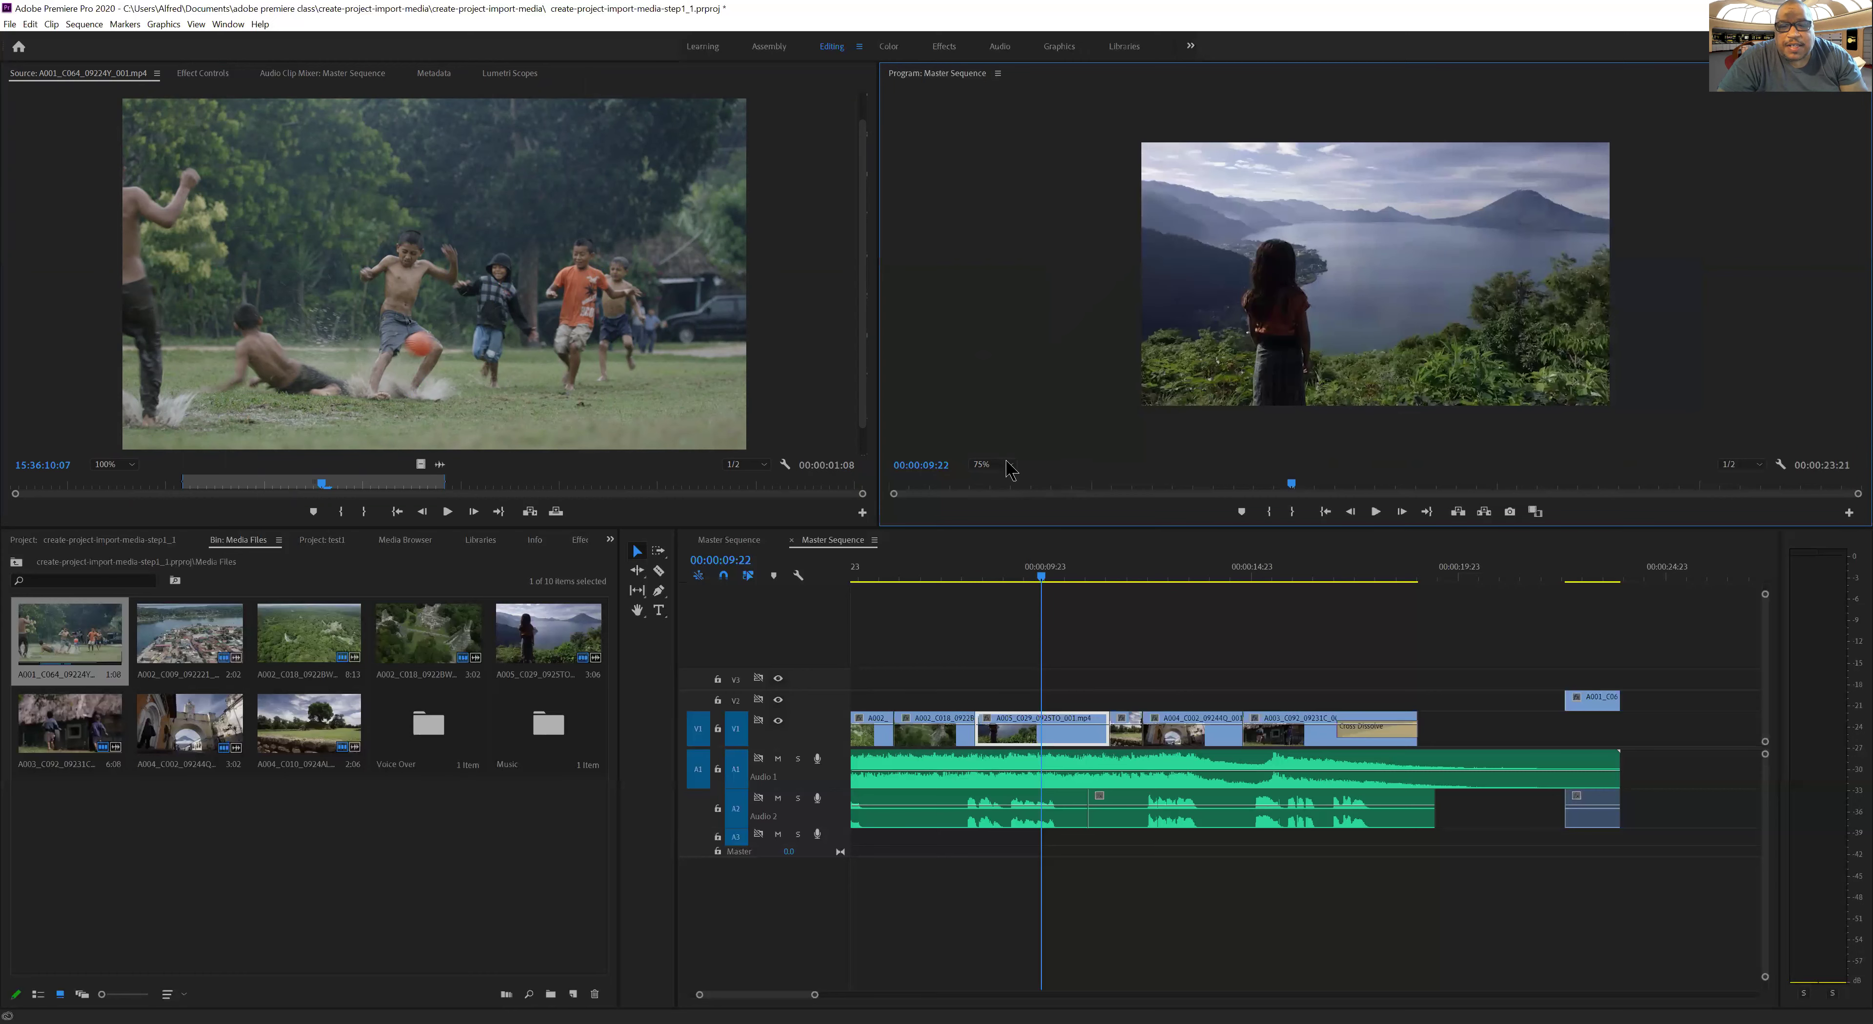
pyautogui.click(1010, 466)
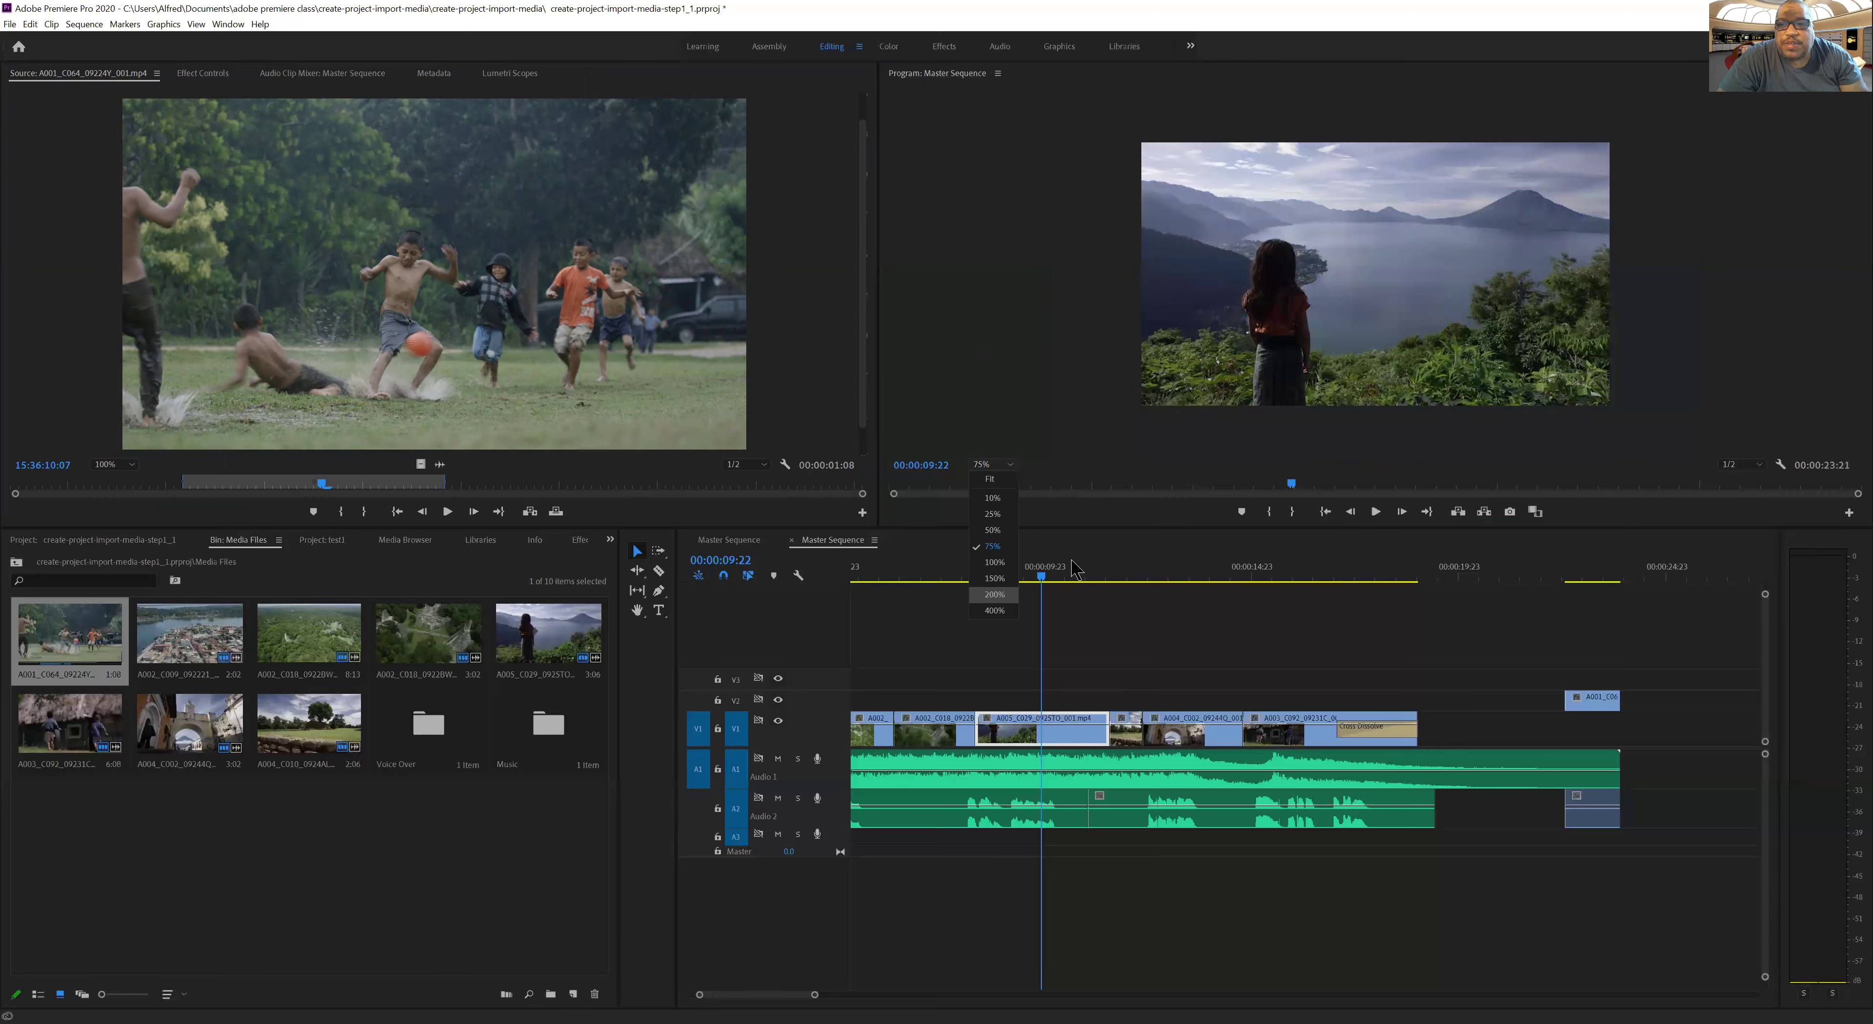
pyautogui.click(994, 594)
pyautogui.click(996, 466)
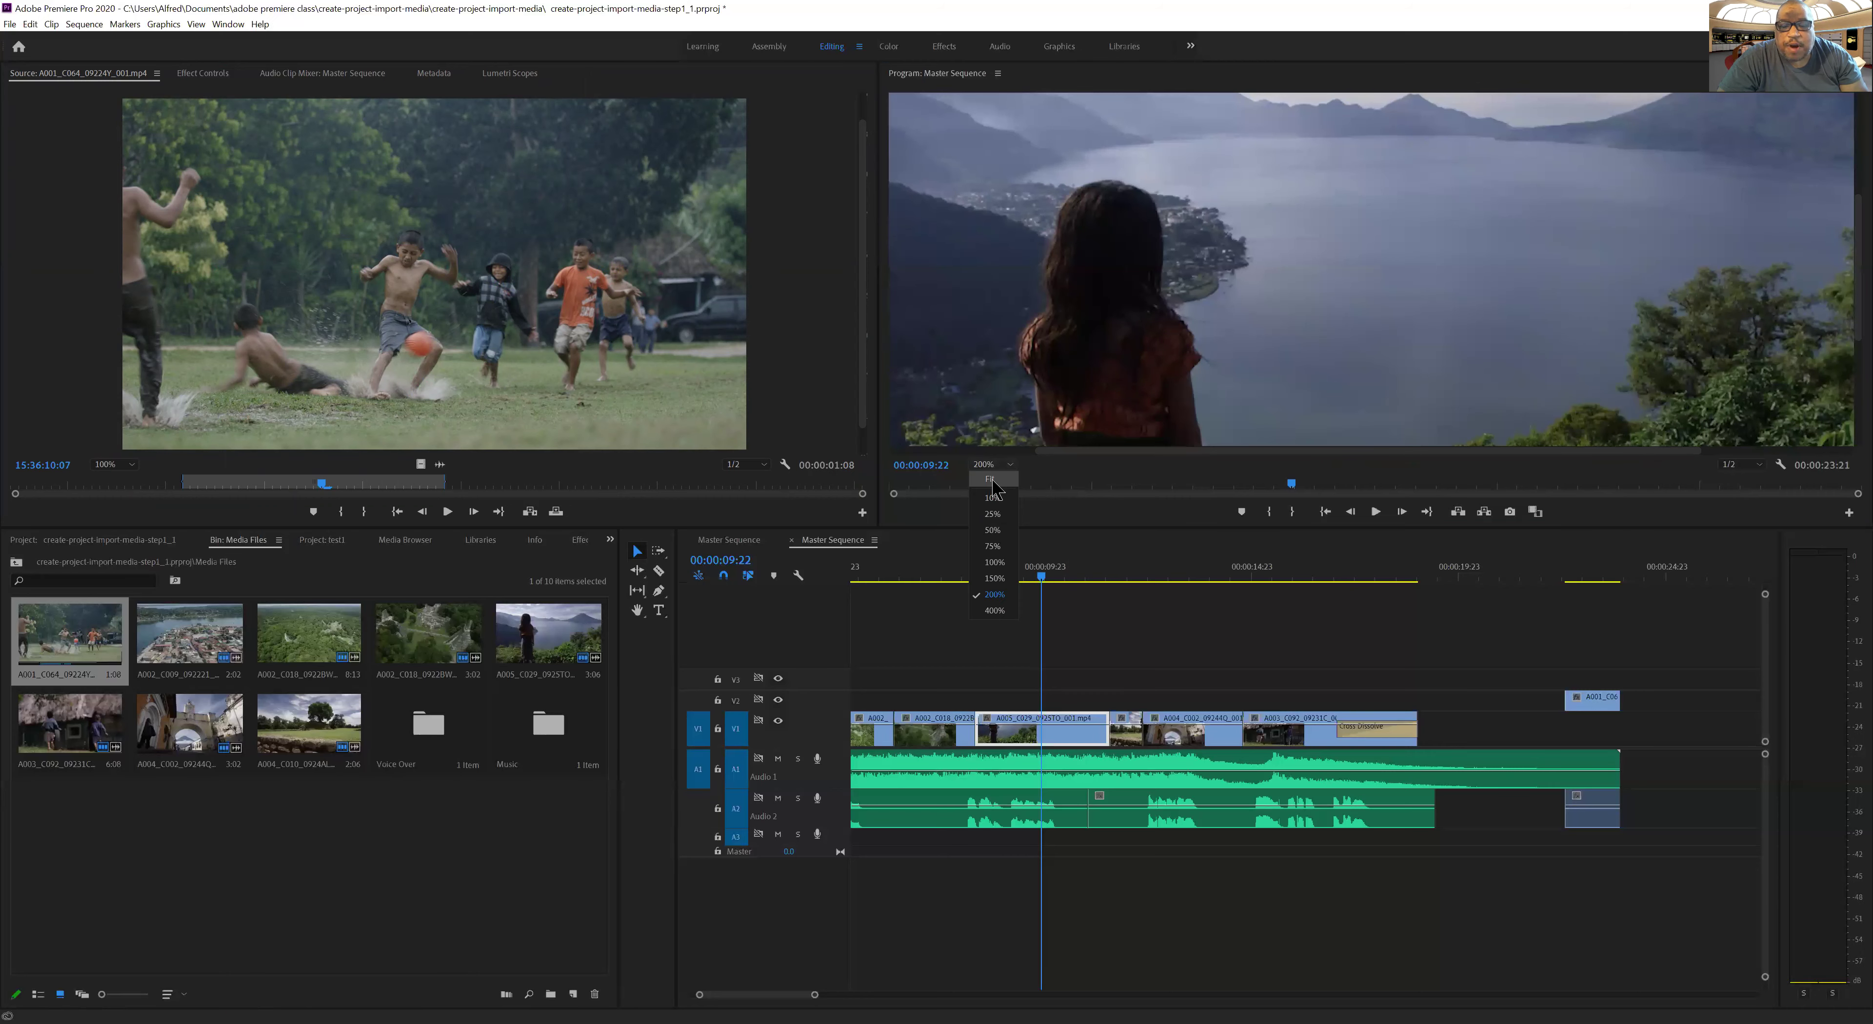
pyautogui.click(990, 479)
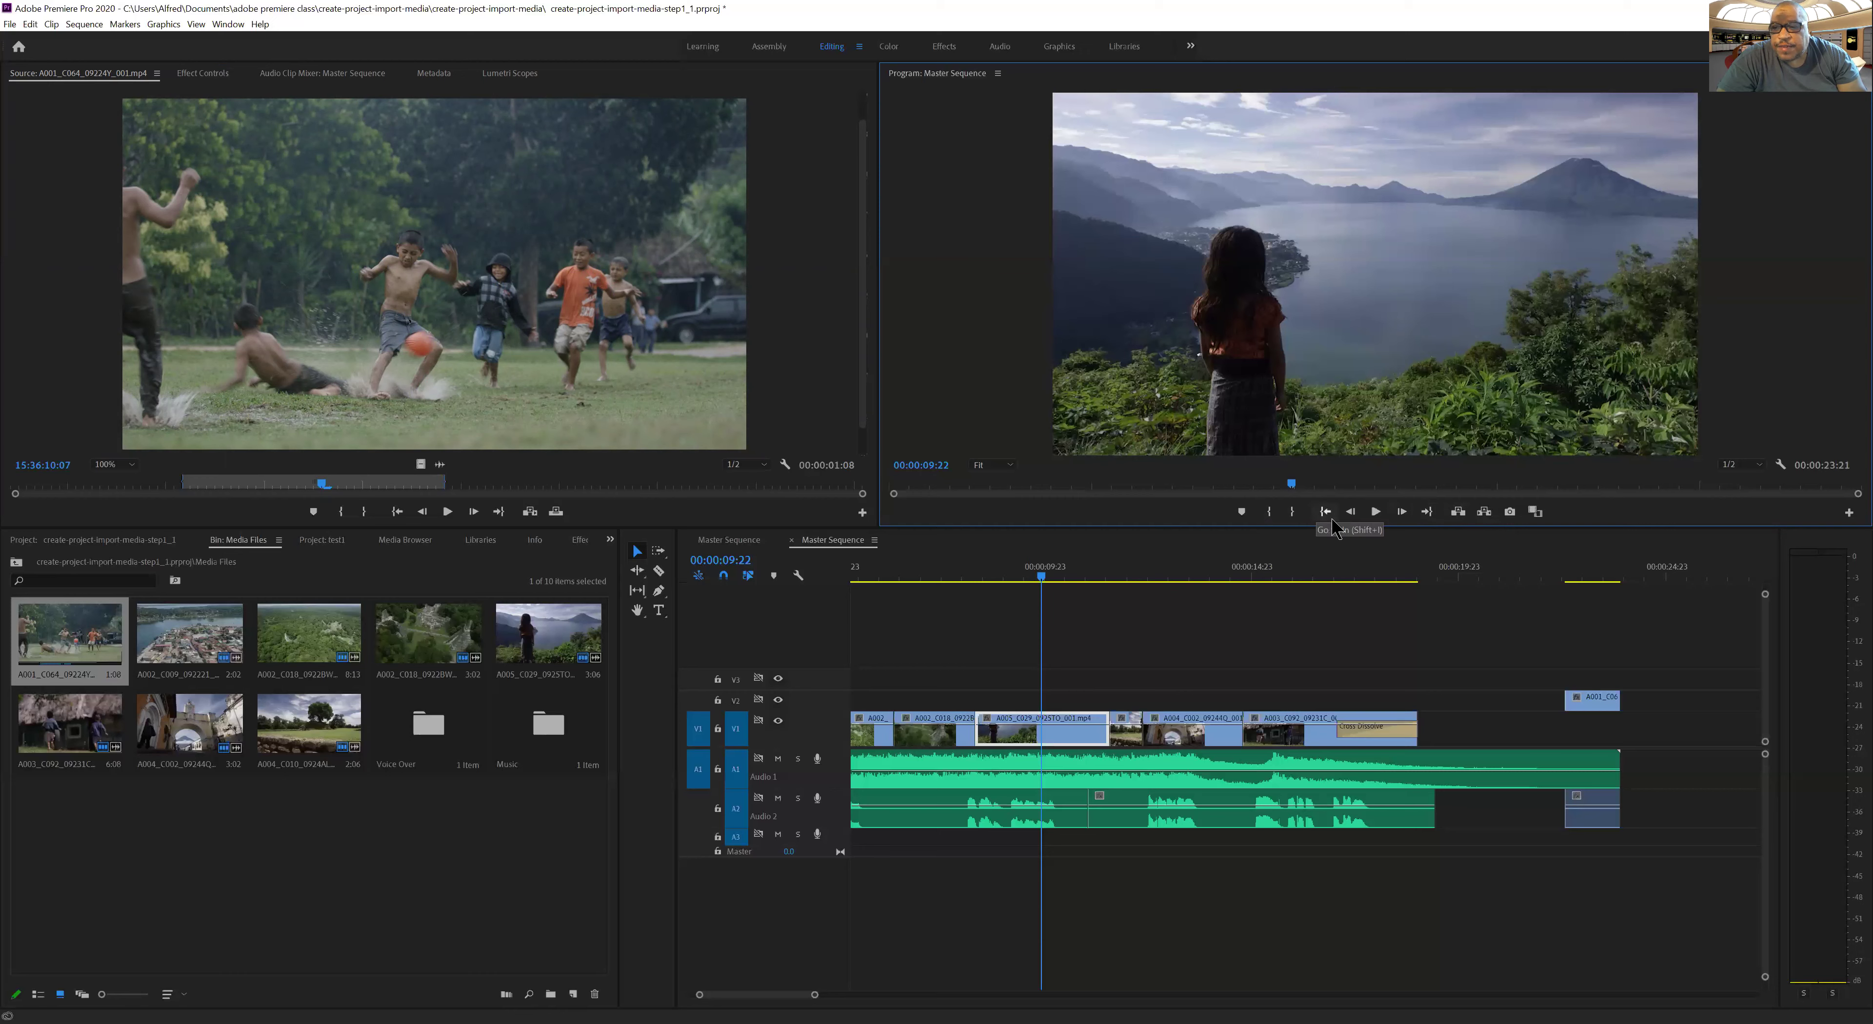
# Play and stop the master sequence, then step back one frame to 00:00:11:00
pyautogui.click(1375, 512)
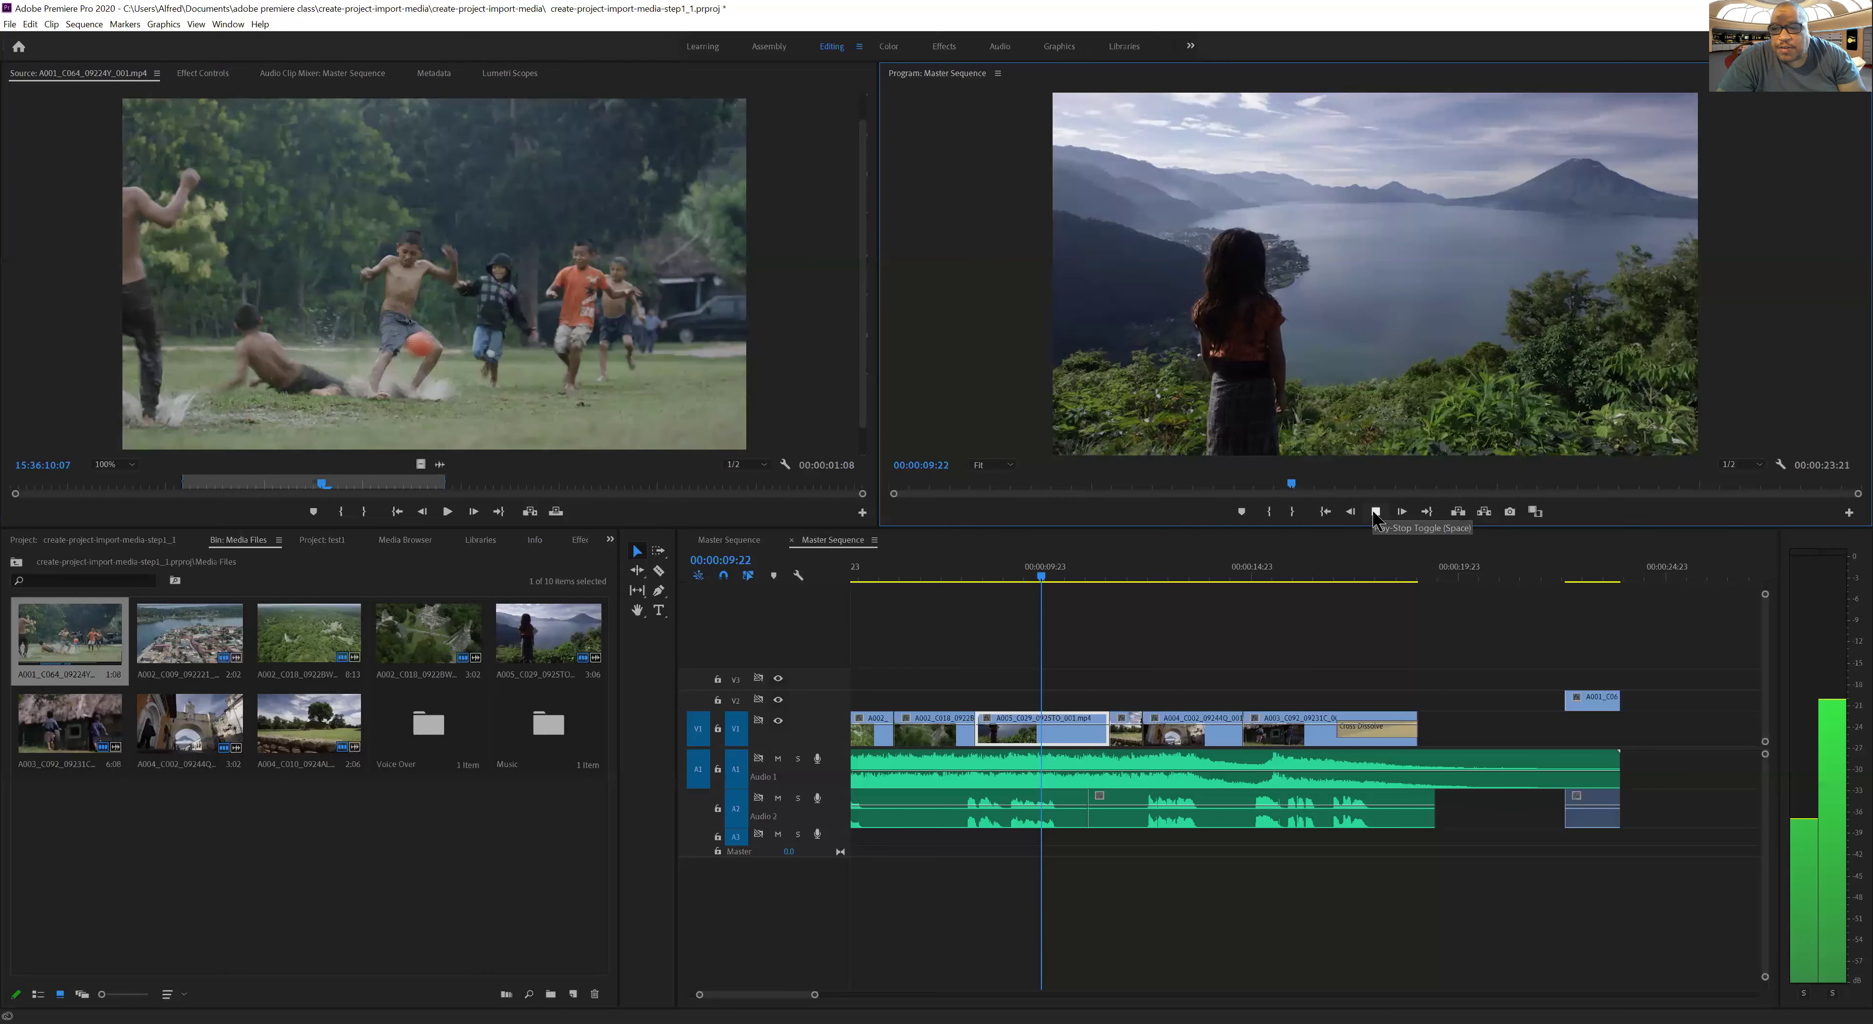
pyautogui.click(1377, 512)
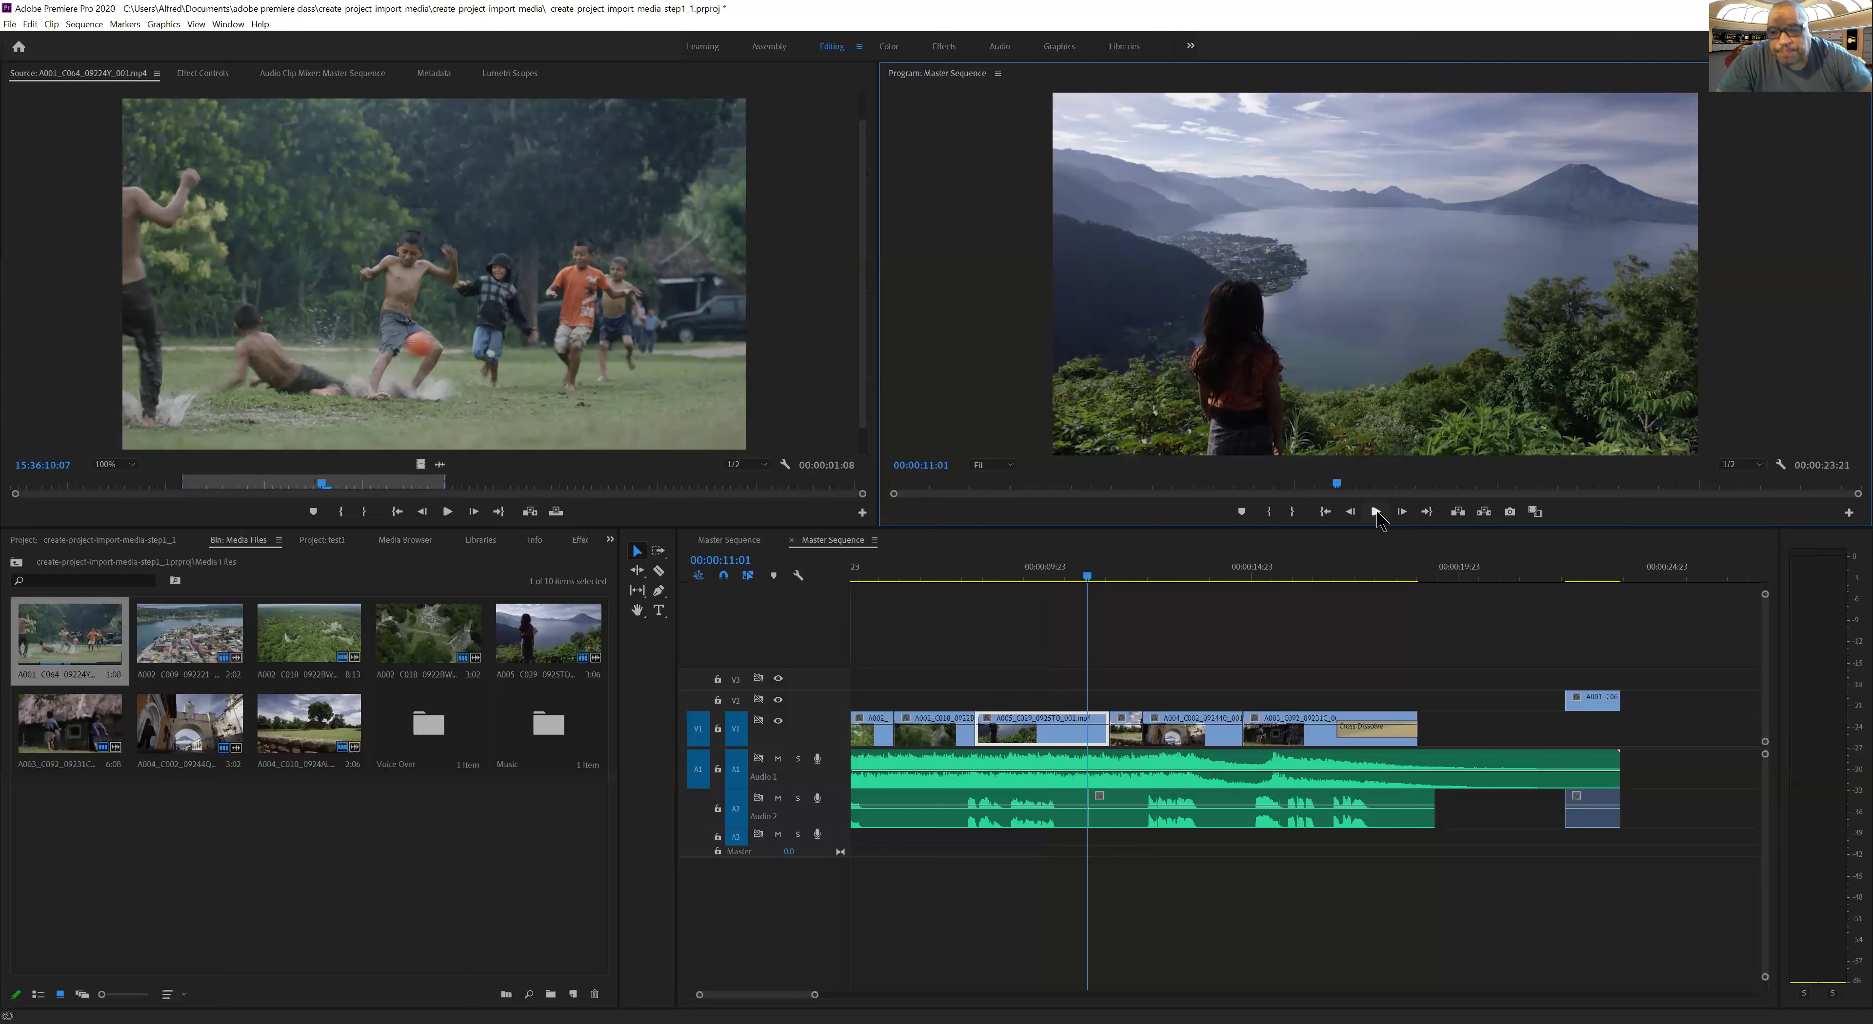
pyautogui.press('Left')
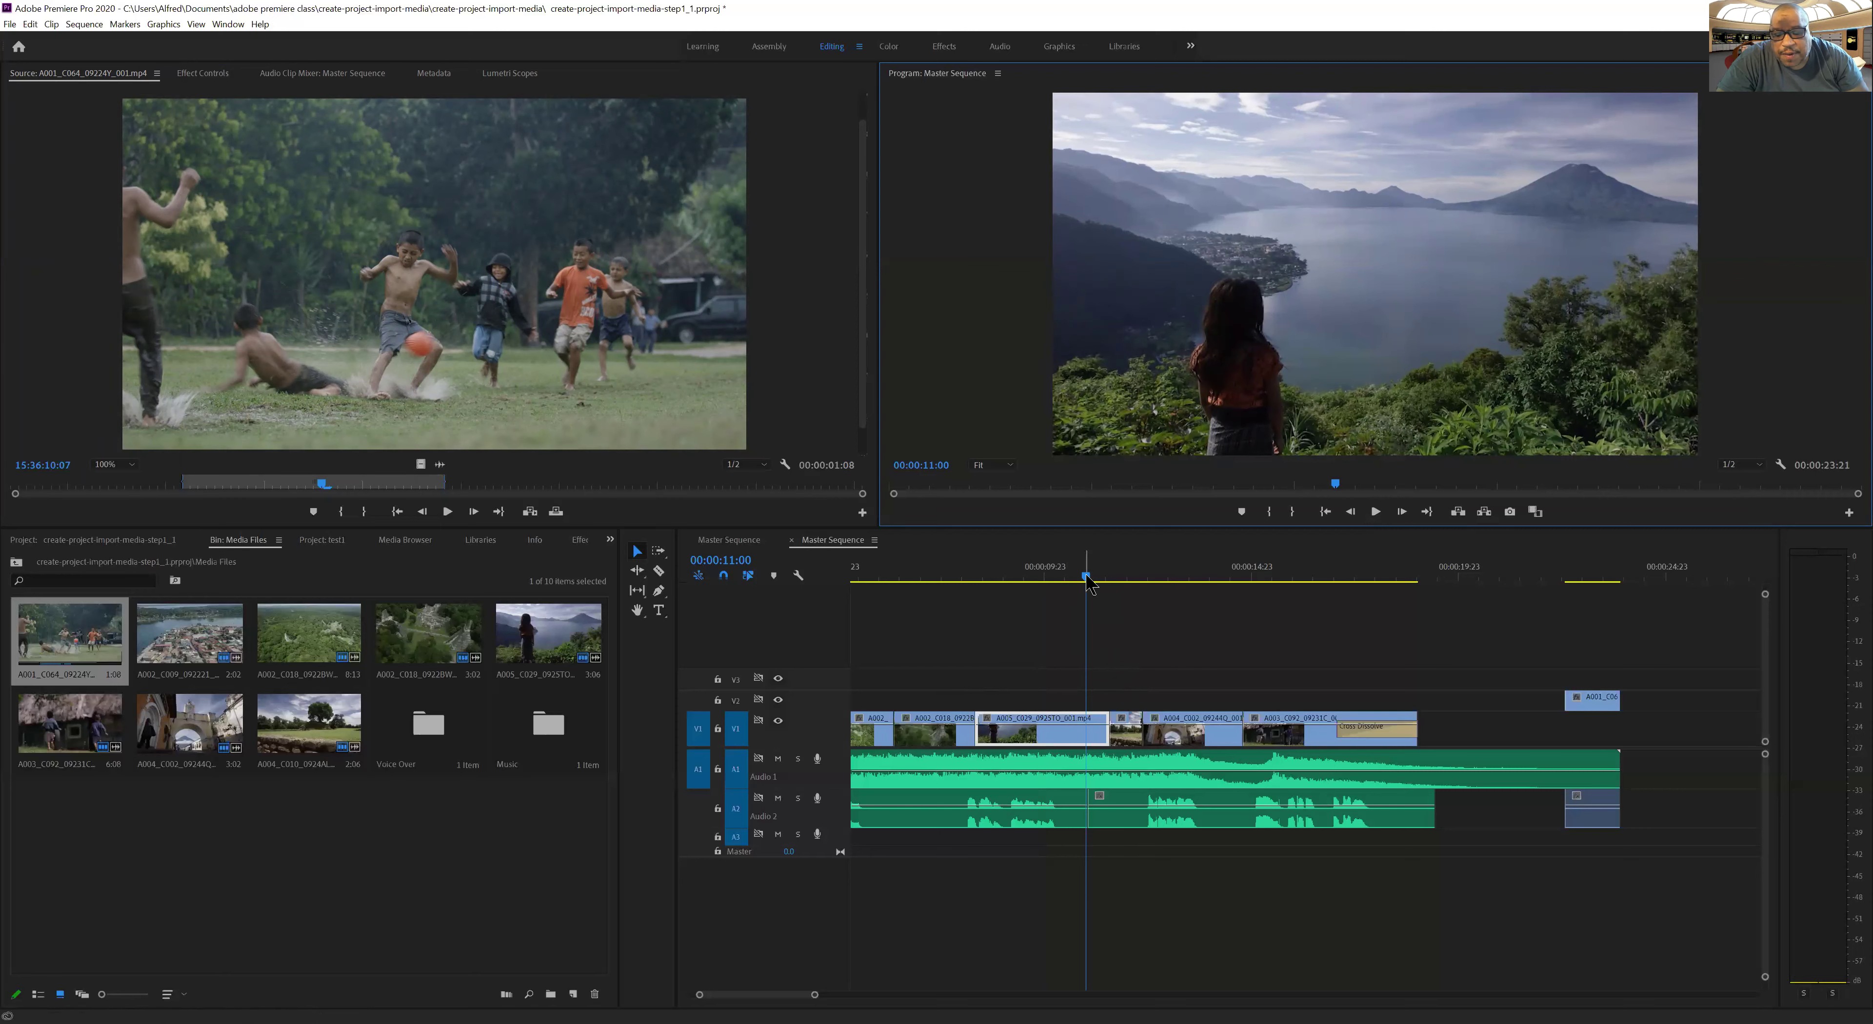
# Scrub the master sequence to 00:00:08:20 and toggle V1 track output off and on
pyautogui.moveTo(1090, 573); pyautogui.dragTo(996, 588)
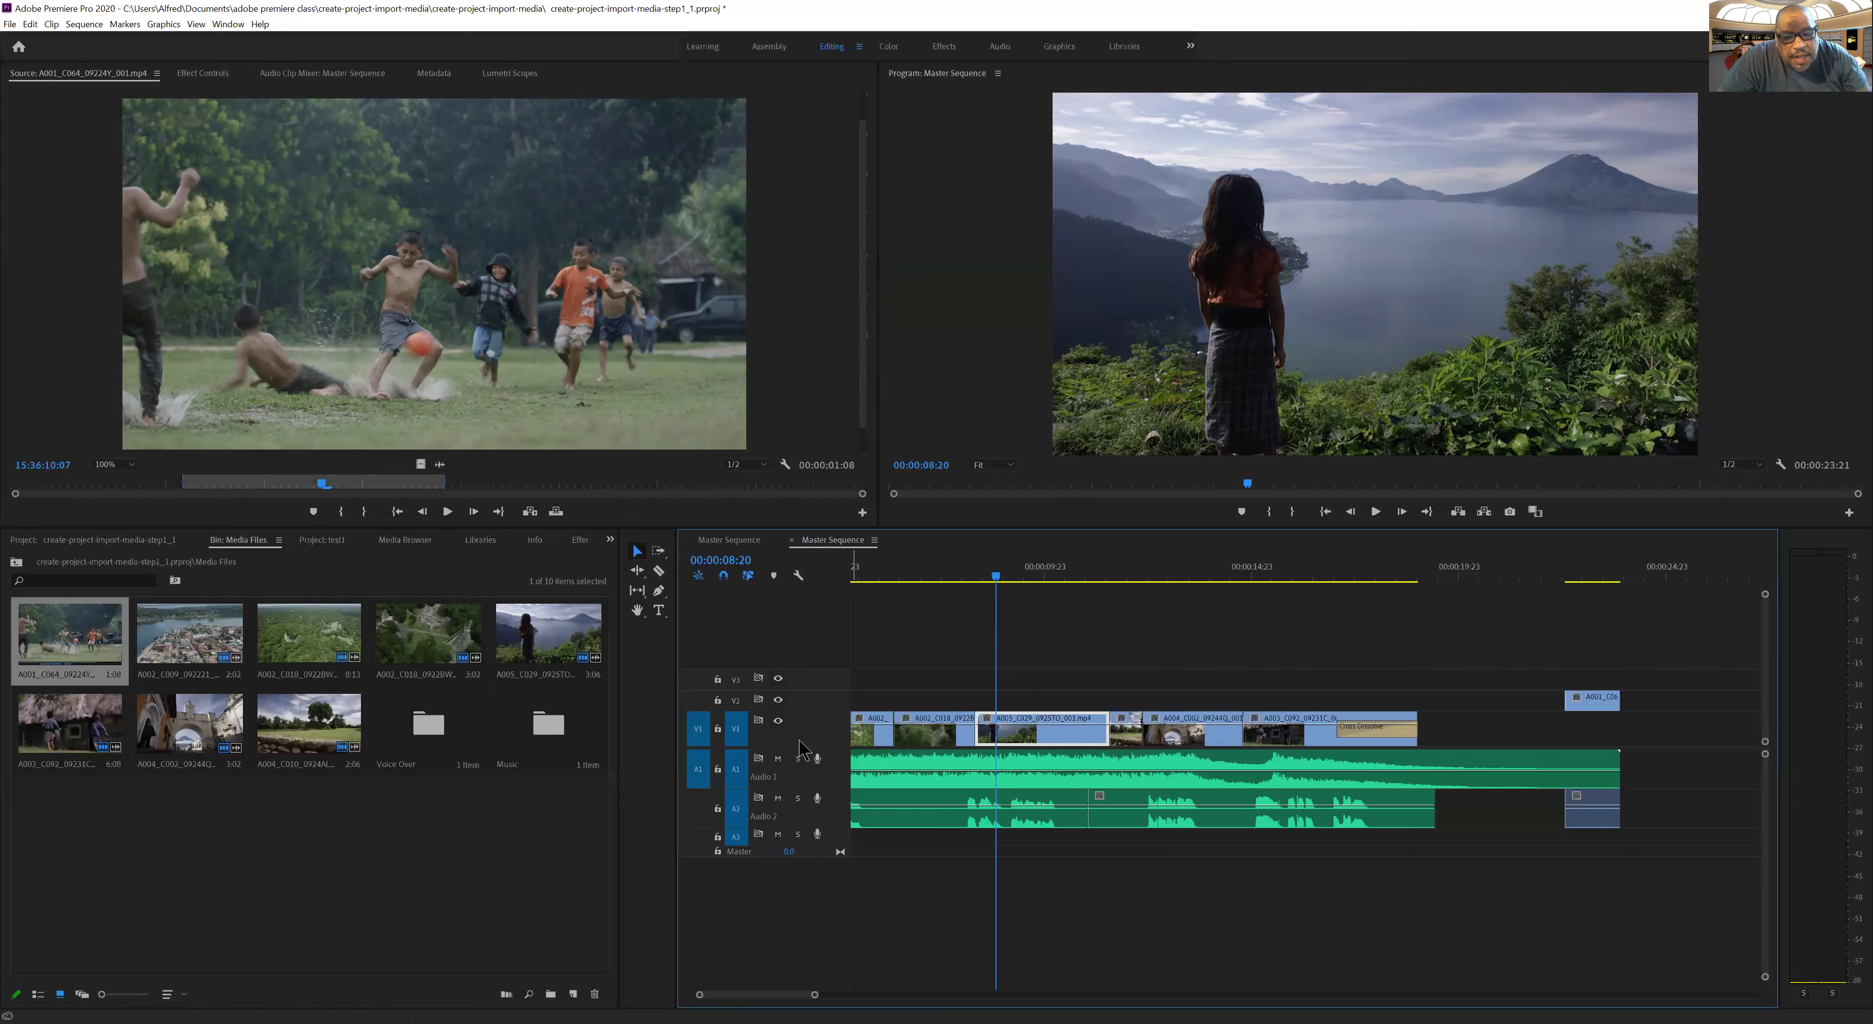
pyautogui.click(779, 721)
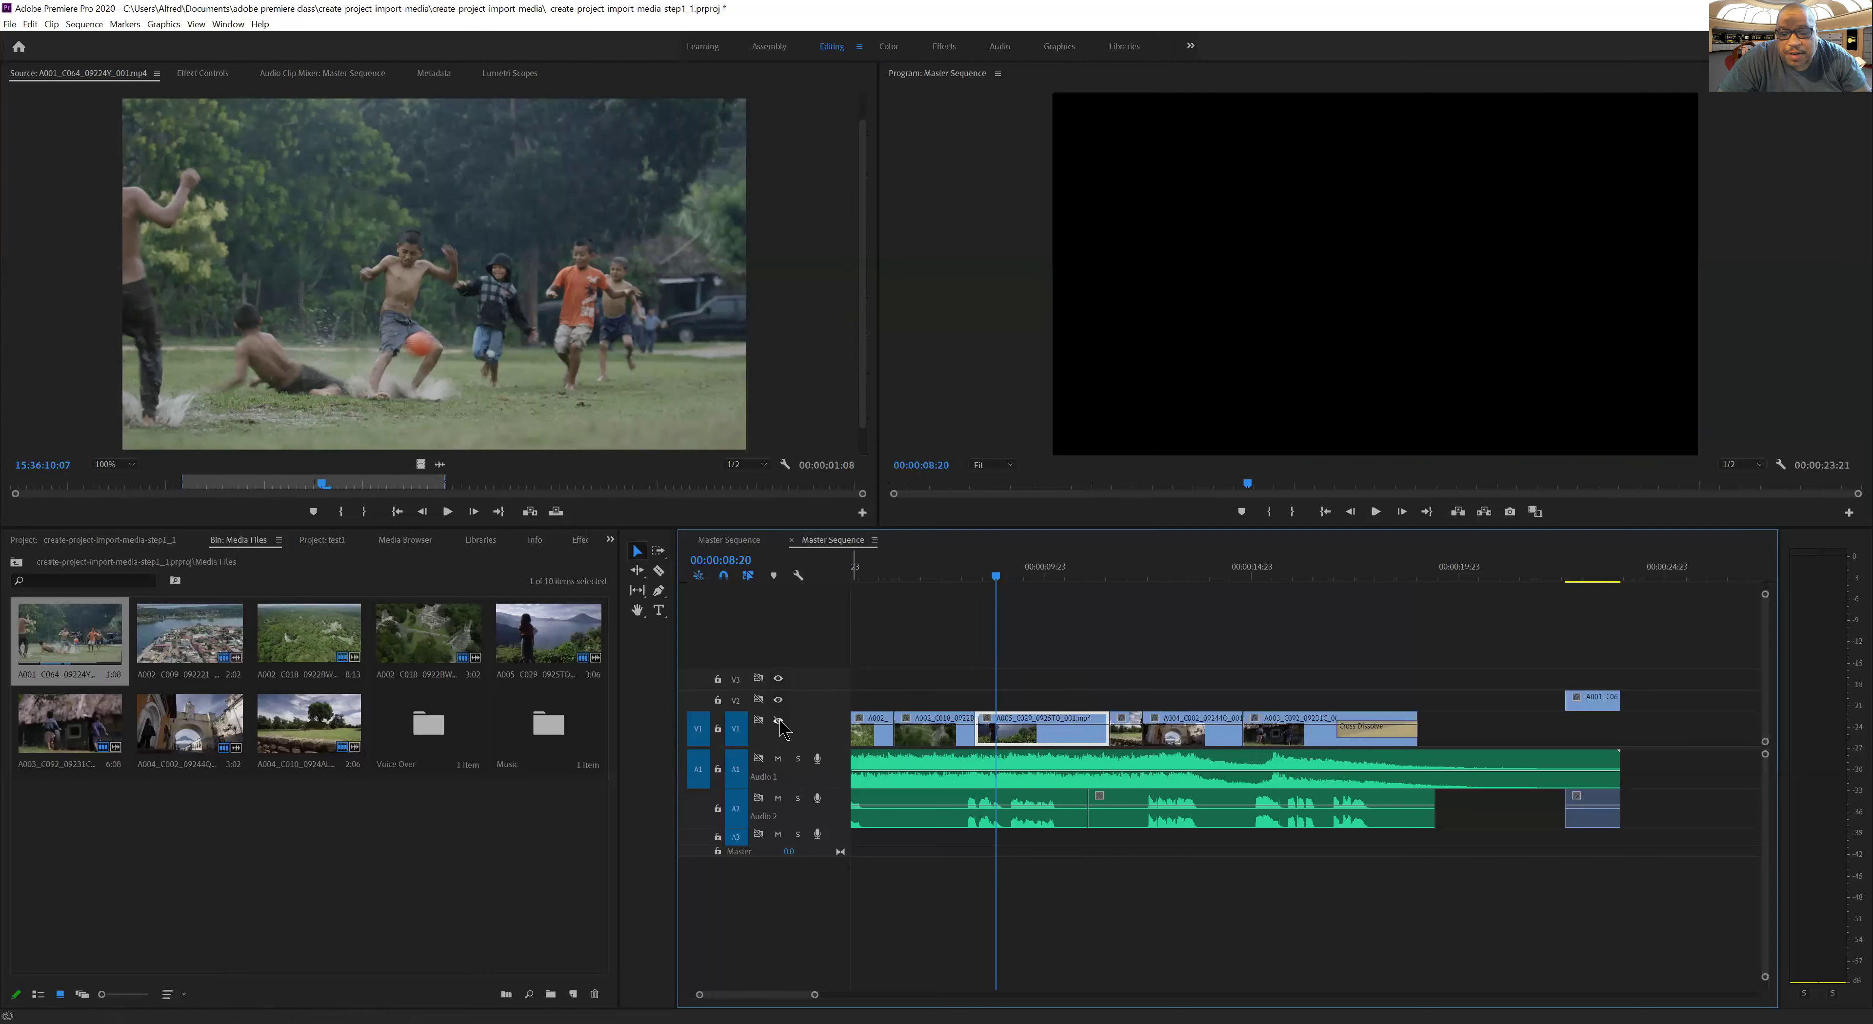
pyautogui.click(779, 721)
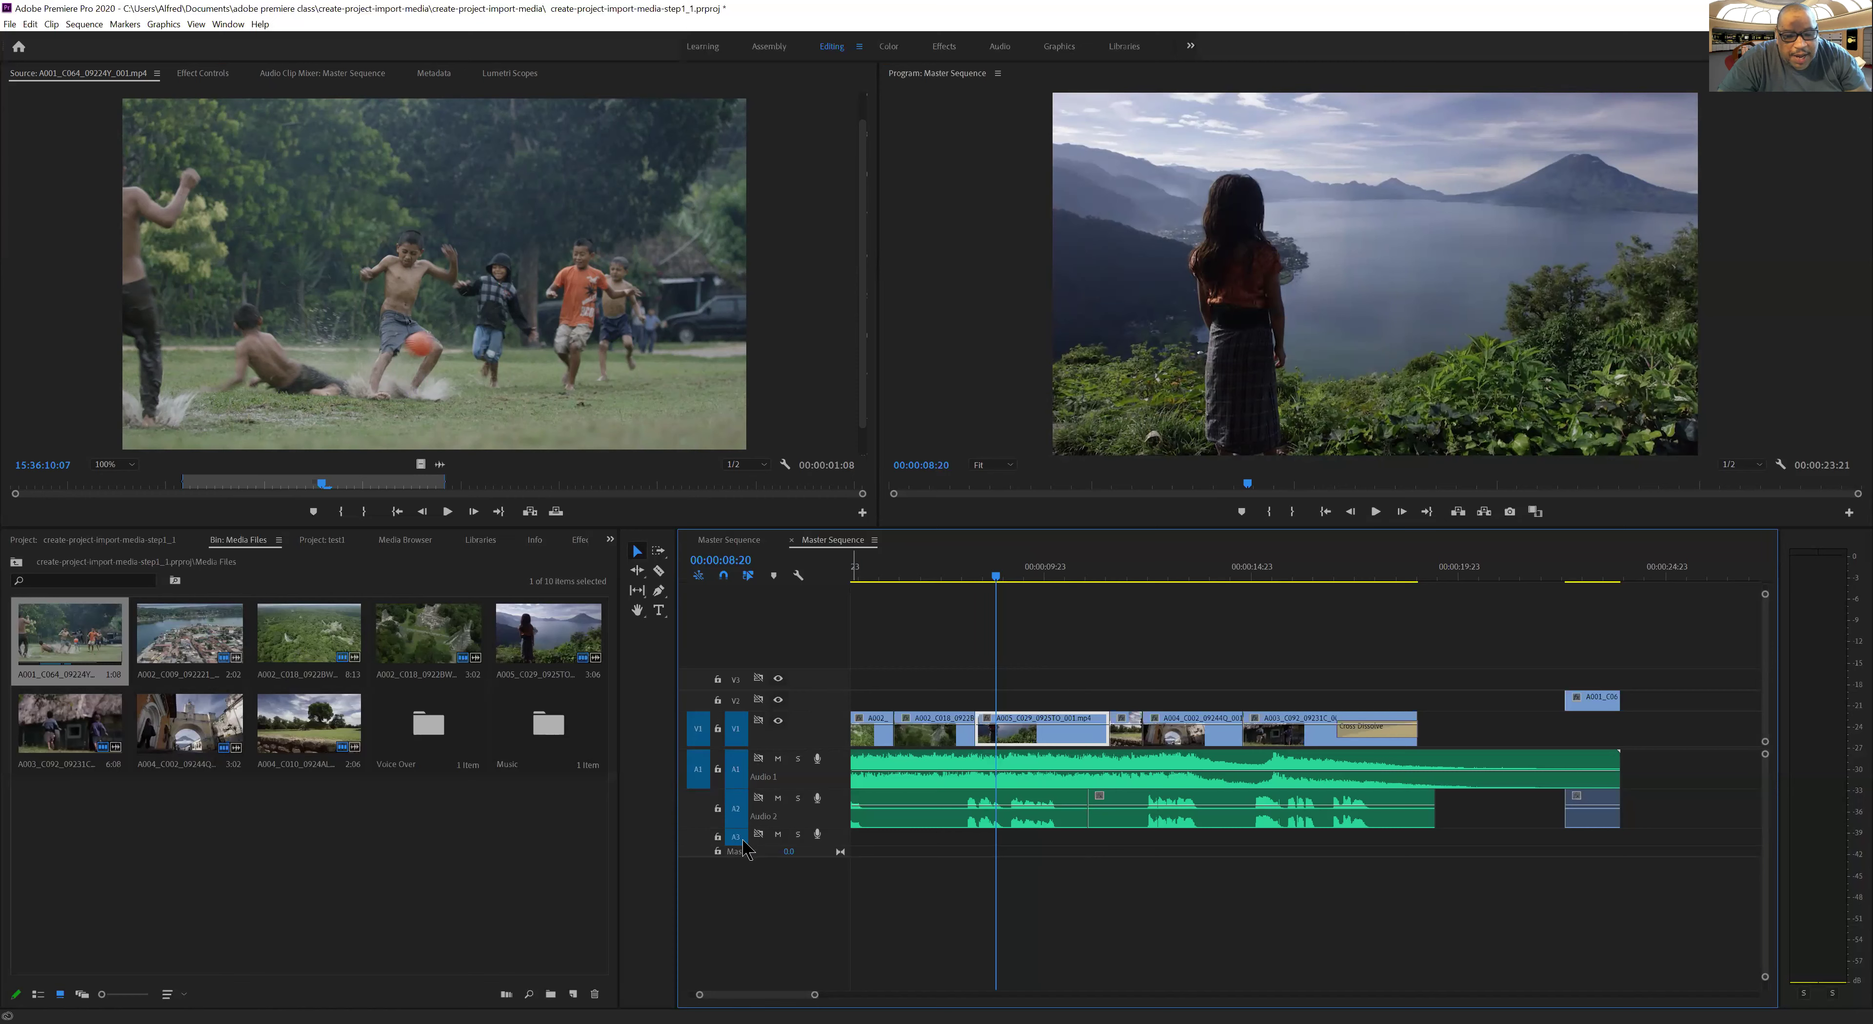
pyautogui.click(777, 760)
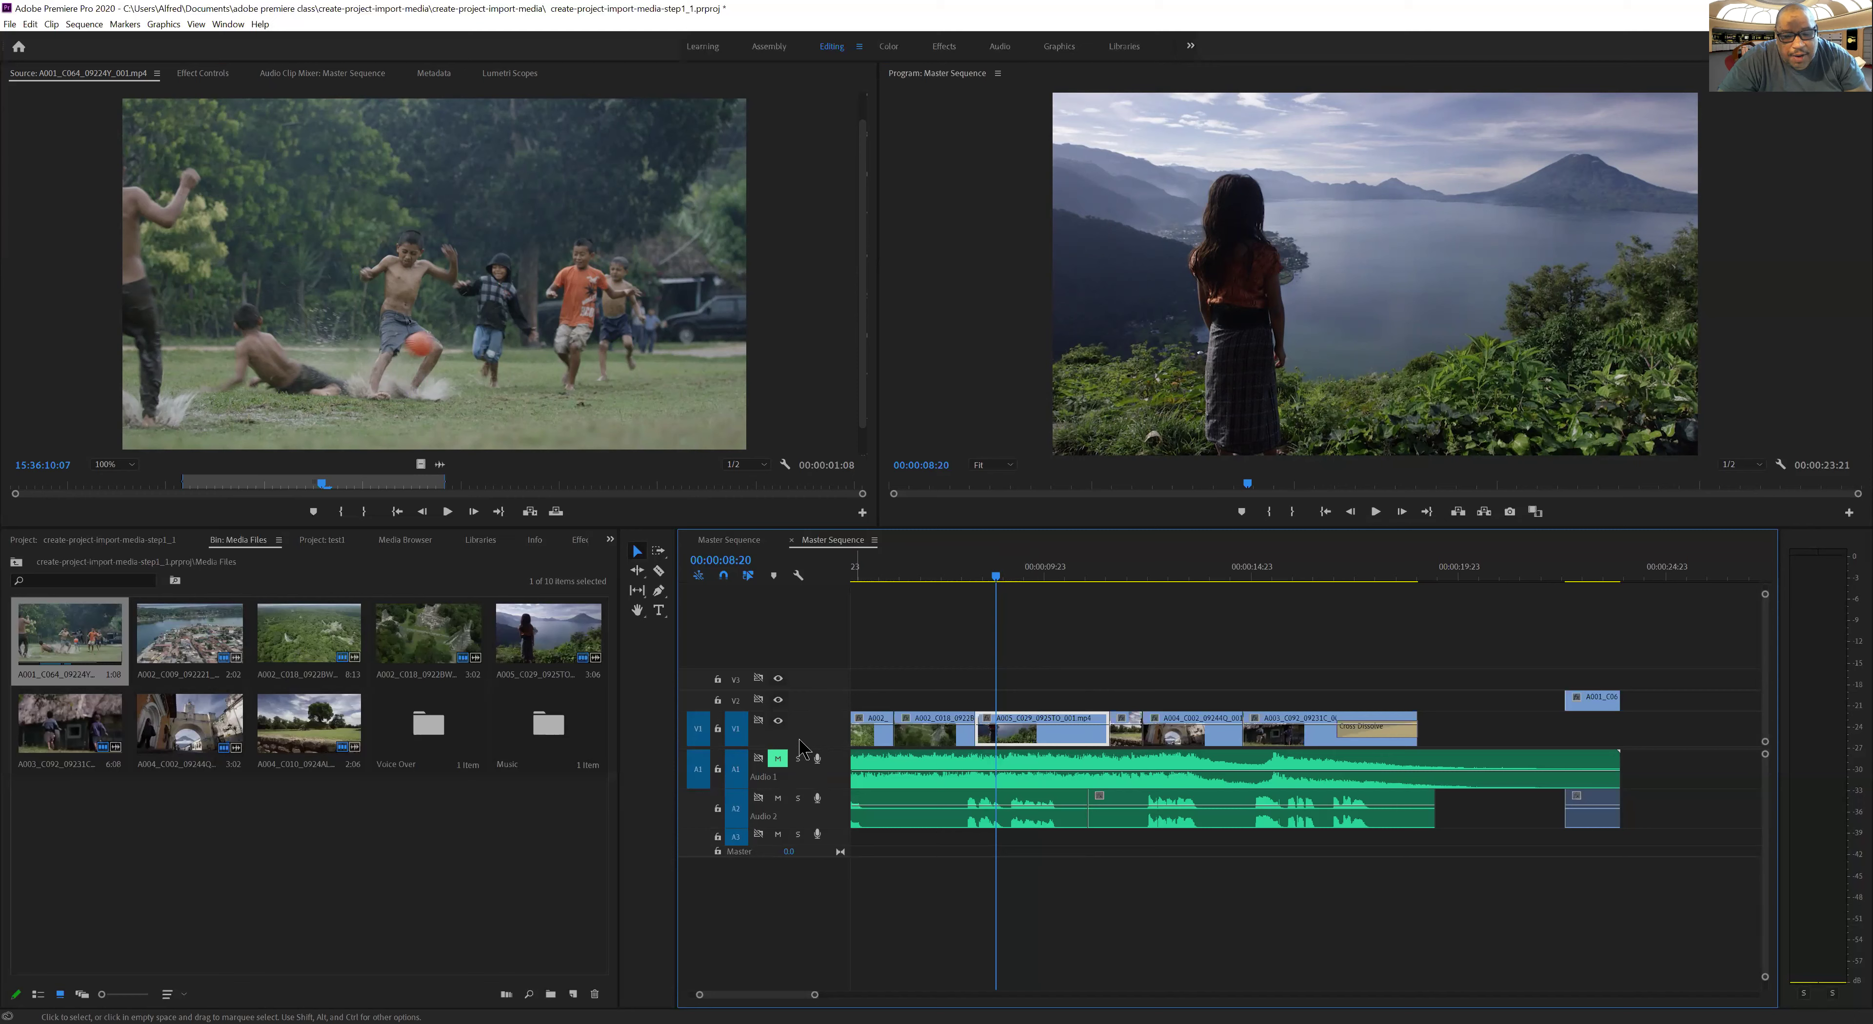
pyautogui.click(784, 761)
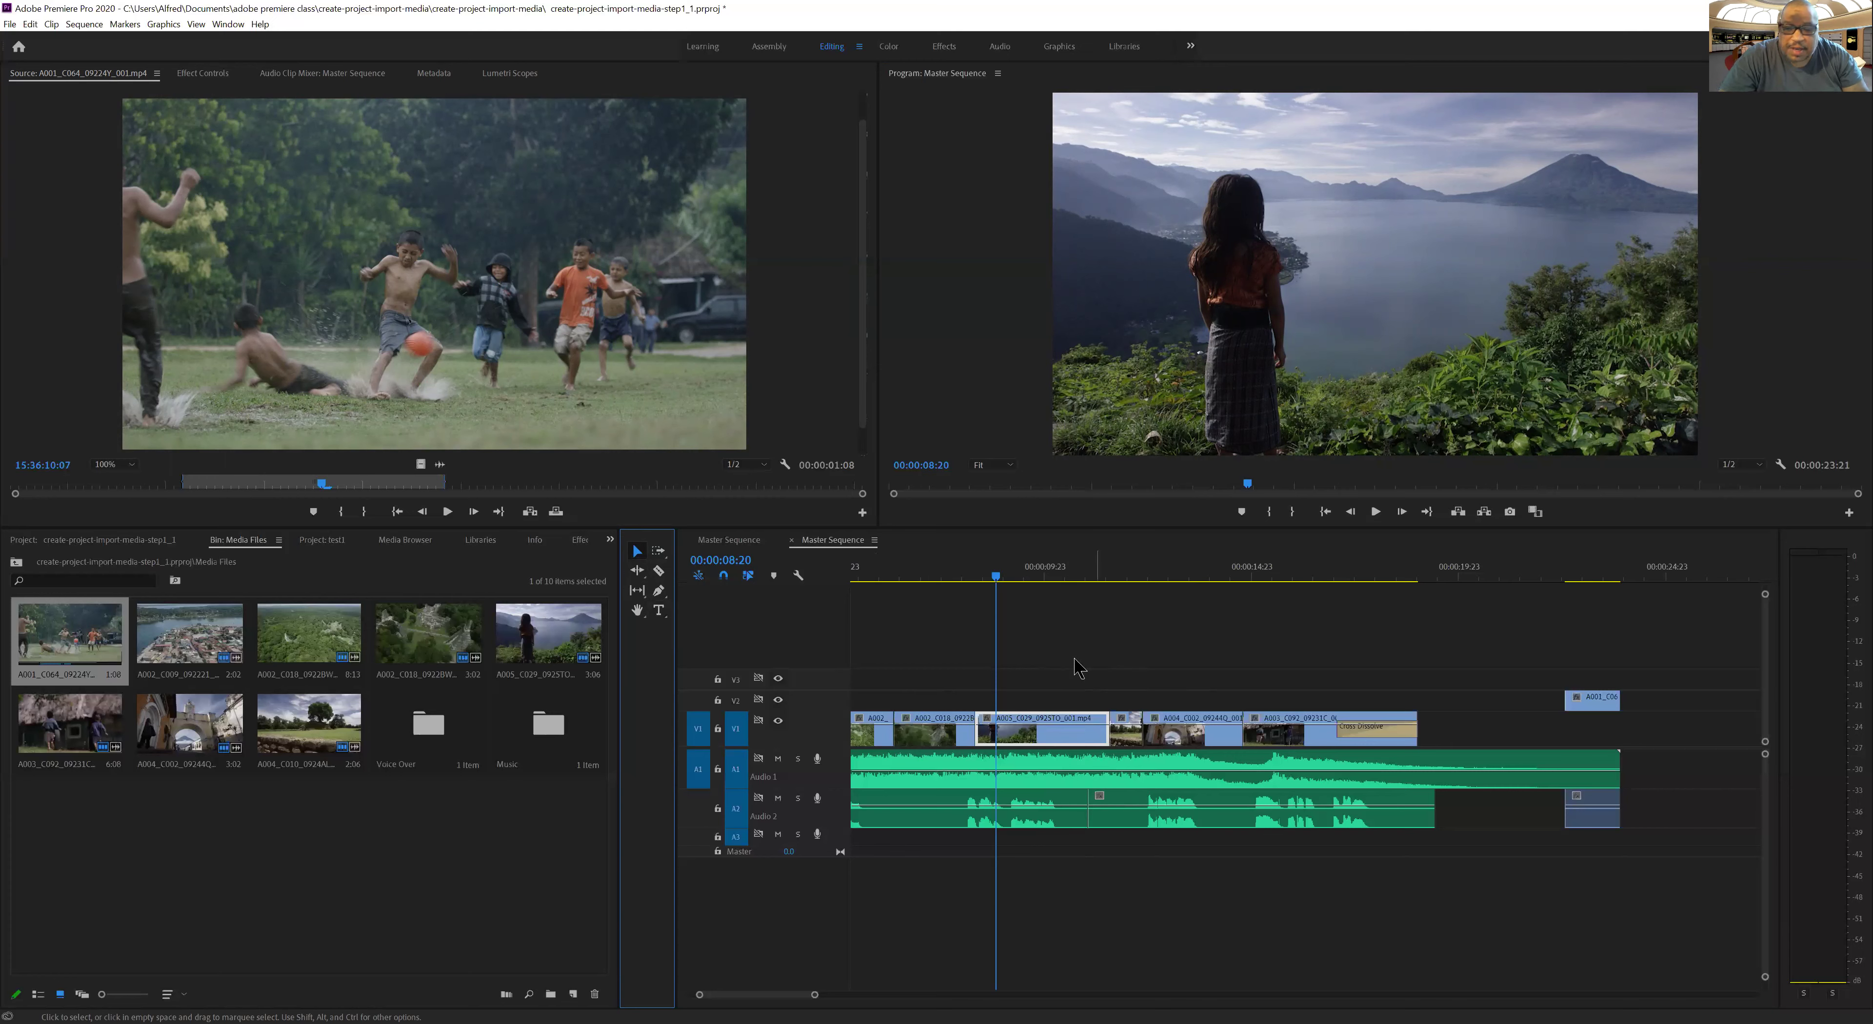
pyautogui.rightClick(1078, 738)
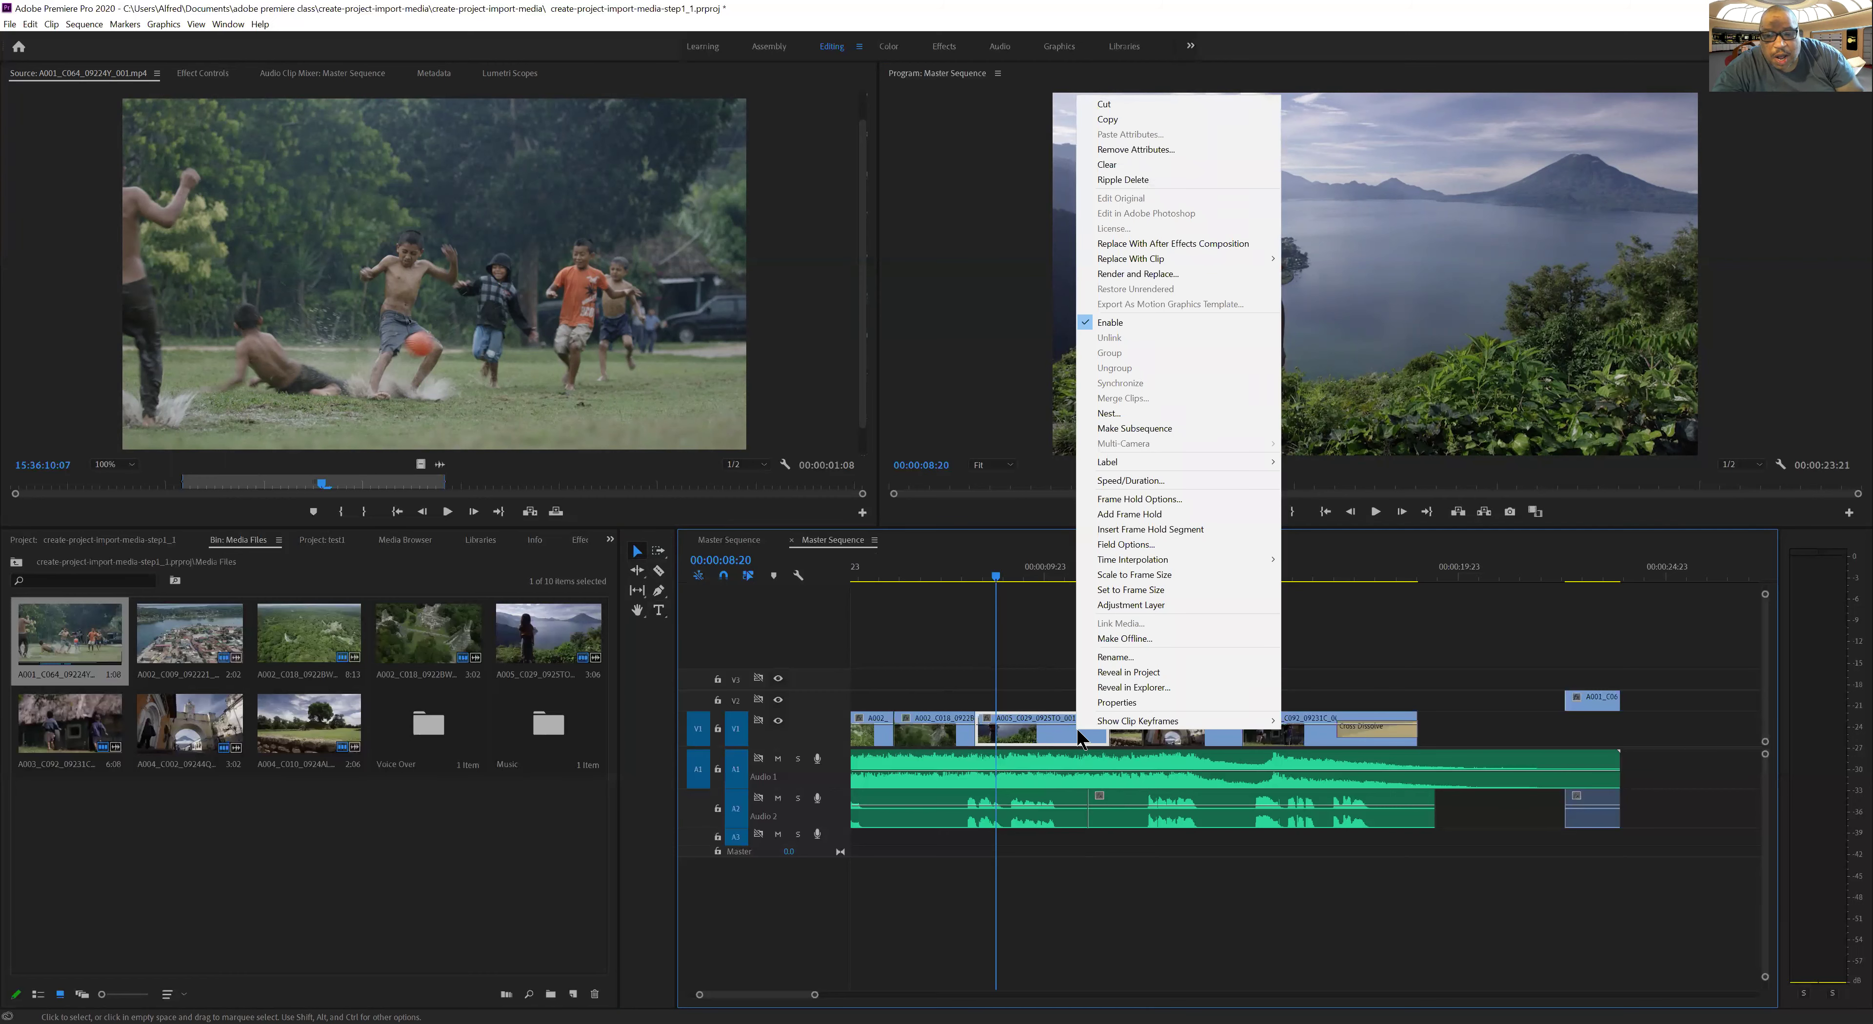
pyautogui.rightClick(1197, 772)
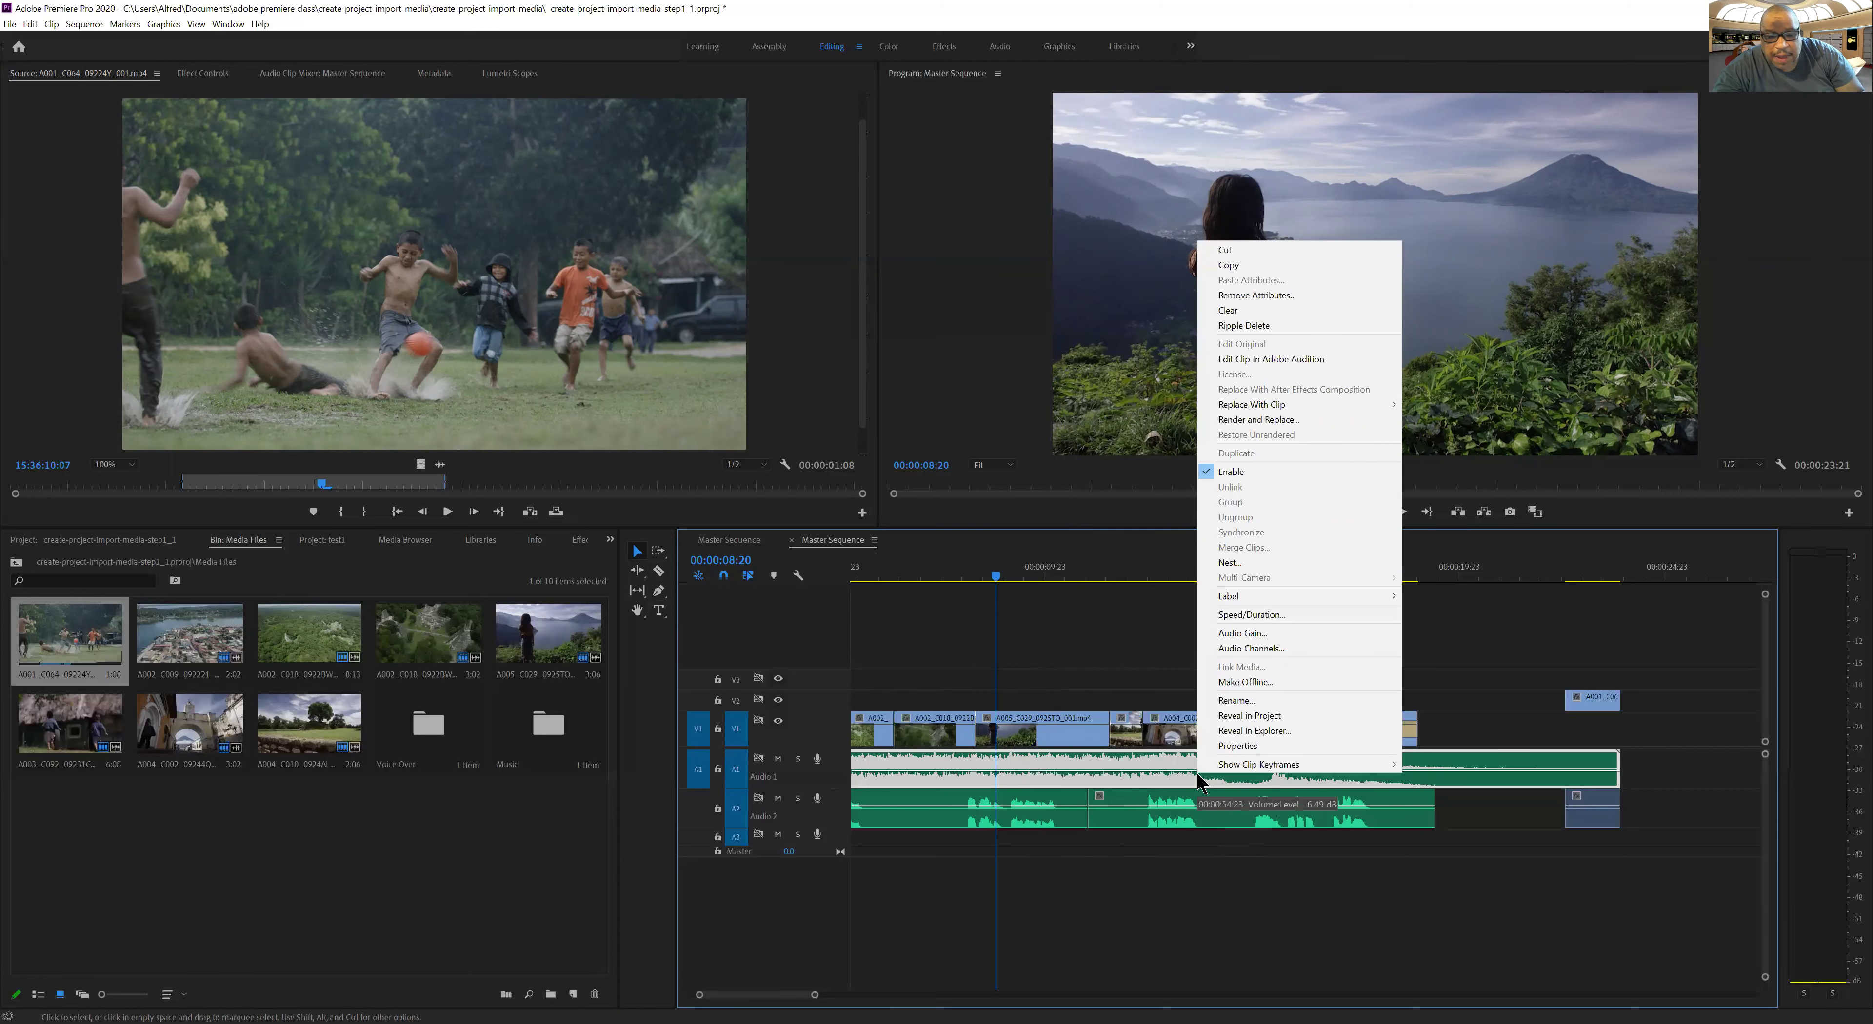
pyautogui.click(1156, 935)
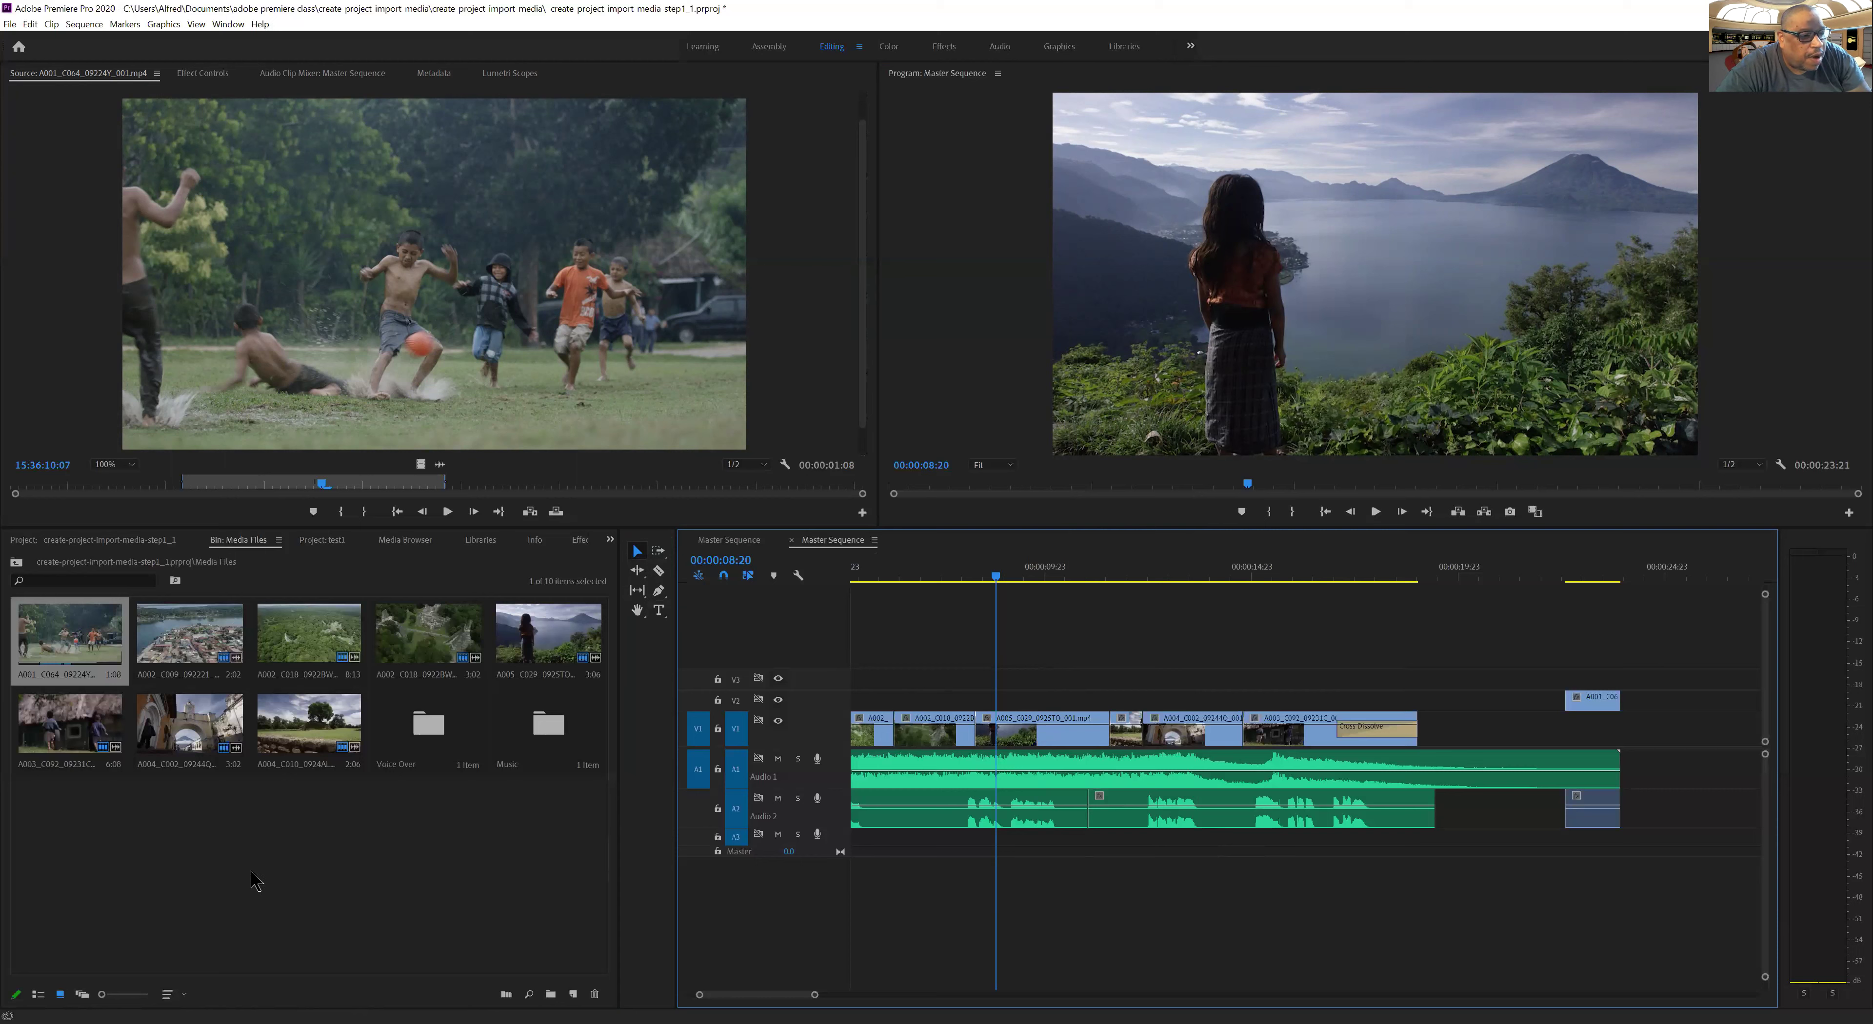
# Show the project in List View after trying larger Icon View thumbnails, then open the Media Files bin
pyautogui.click(64, 546)
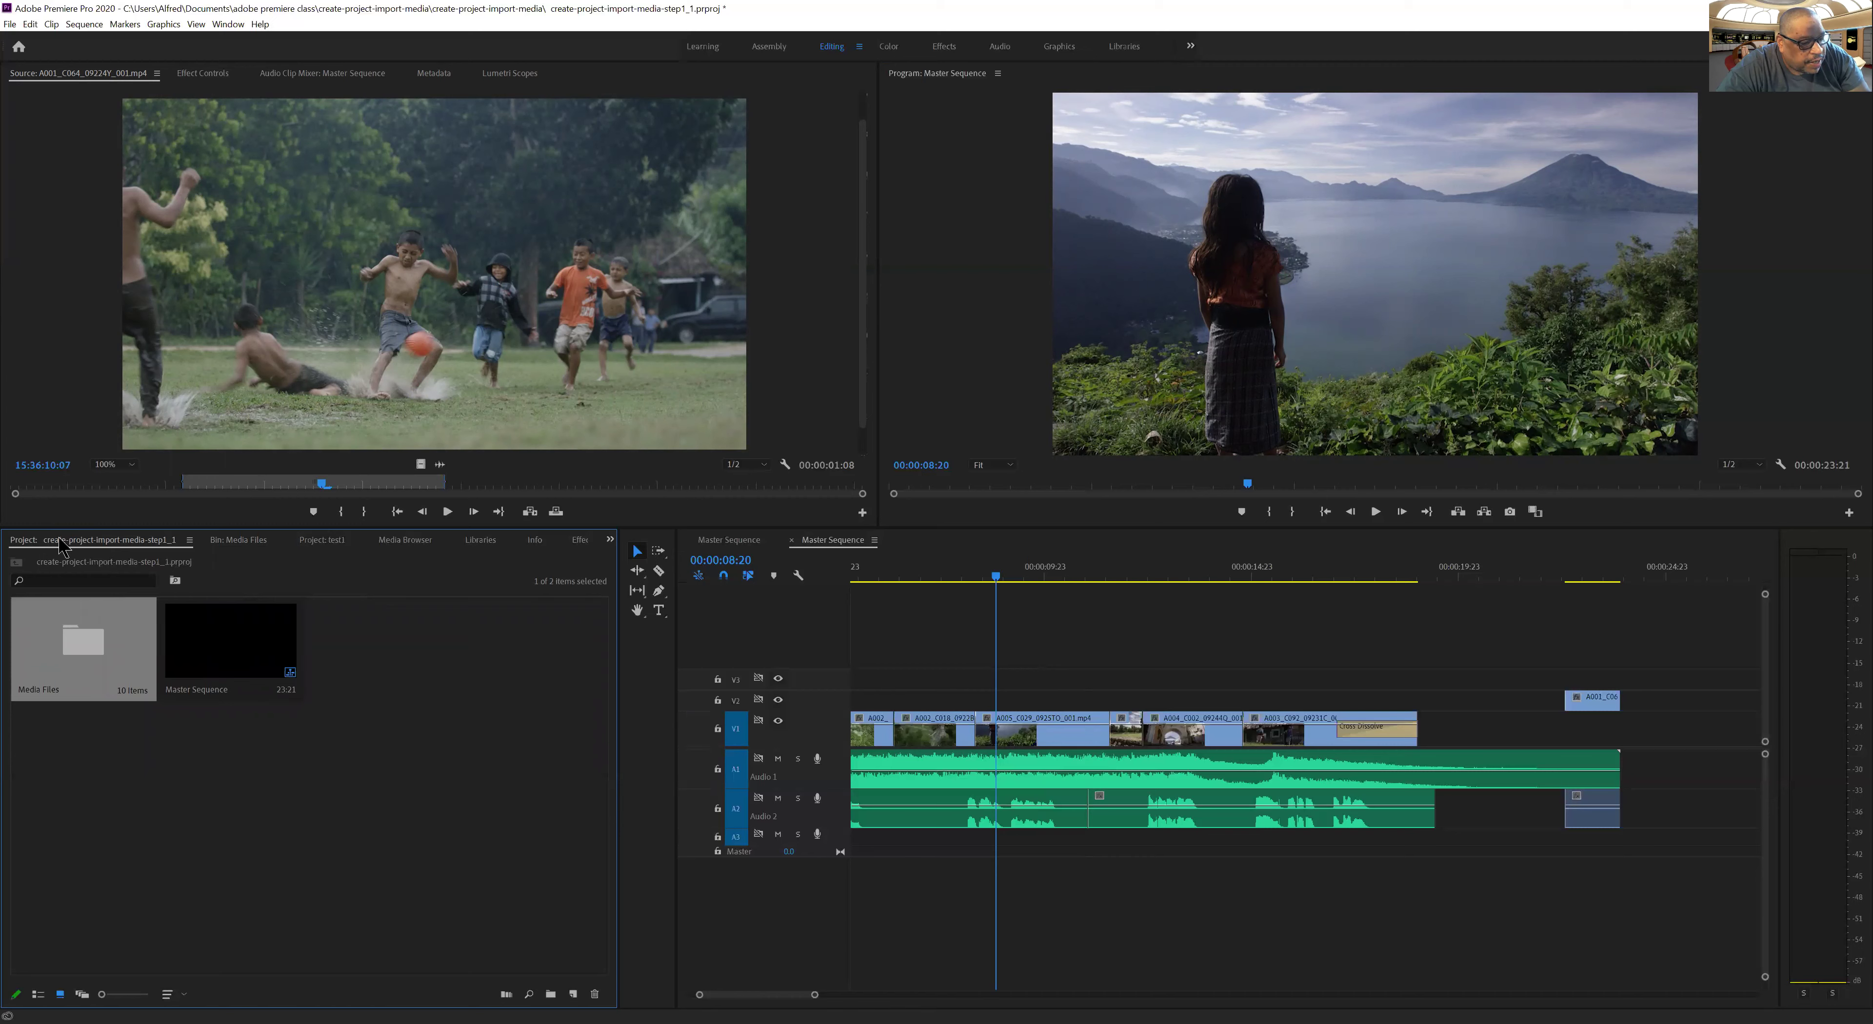
pyautogui.click(39, 995)
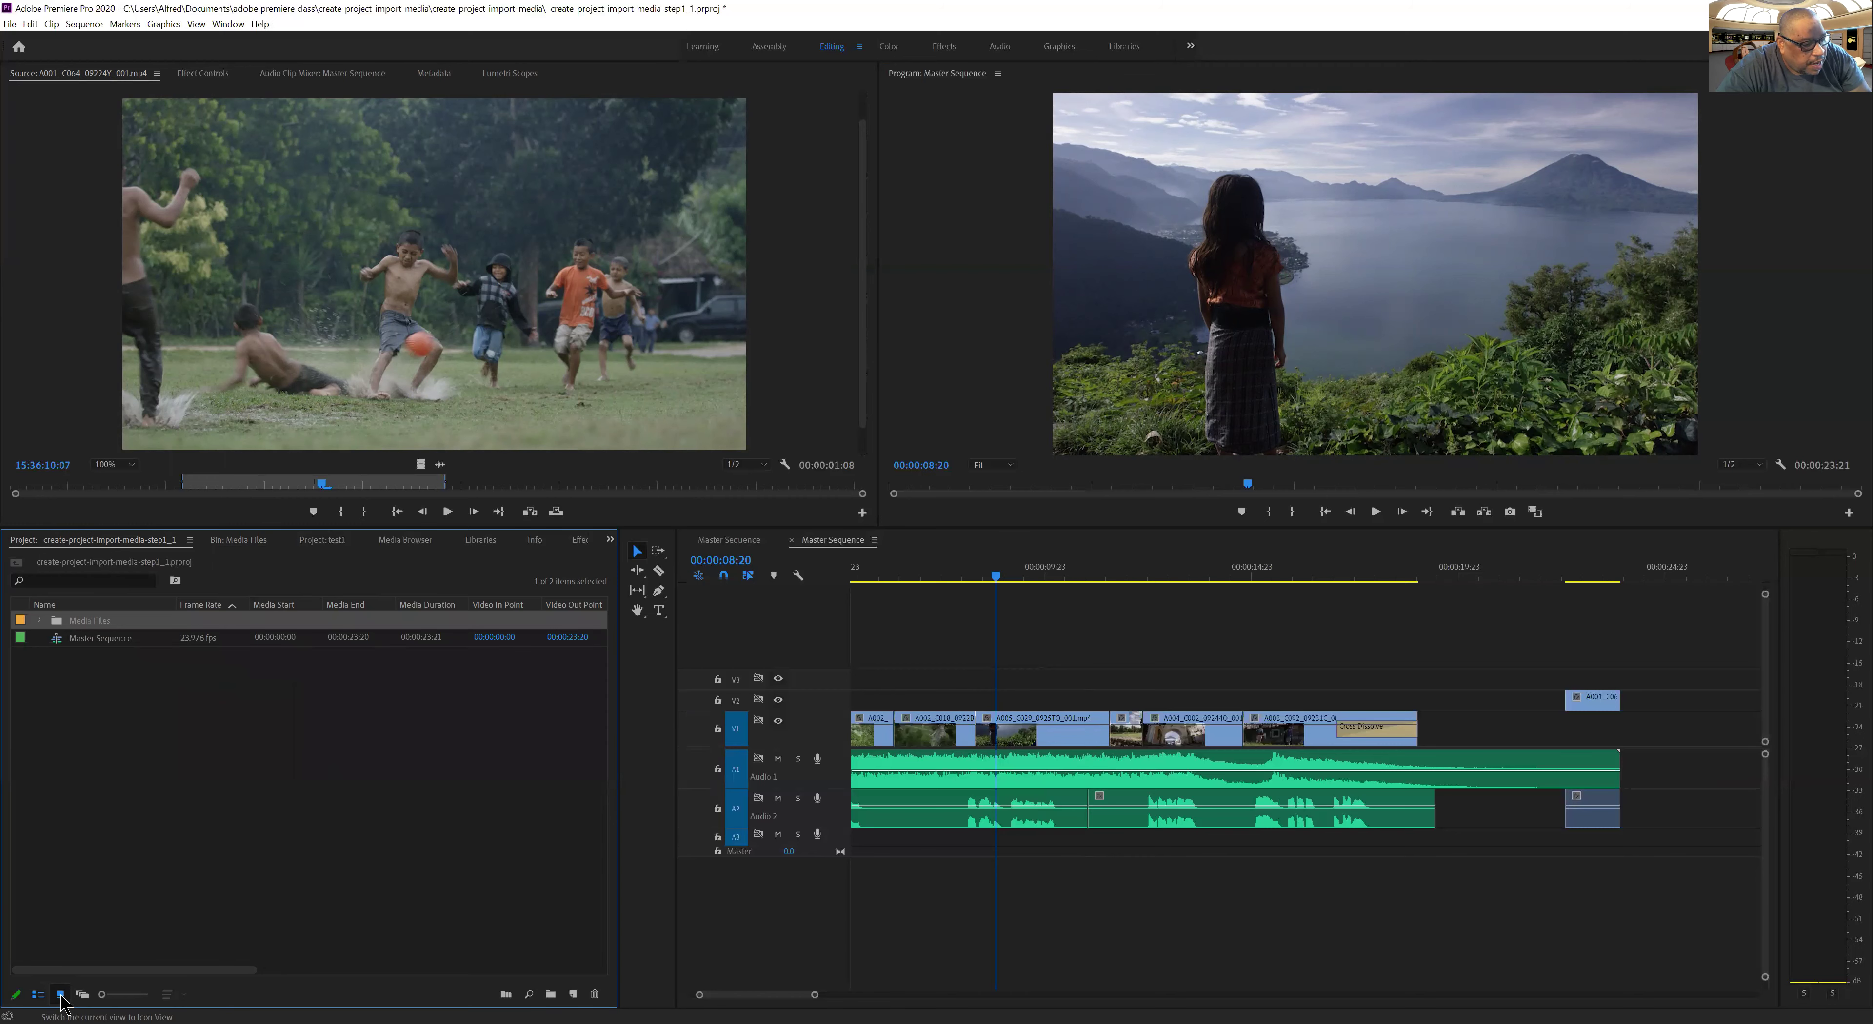
pyautogui.click(61, 995)
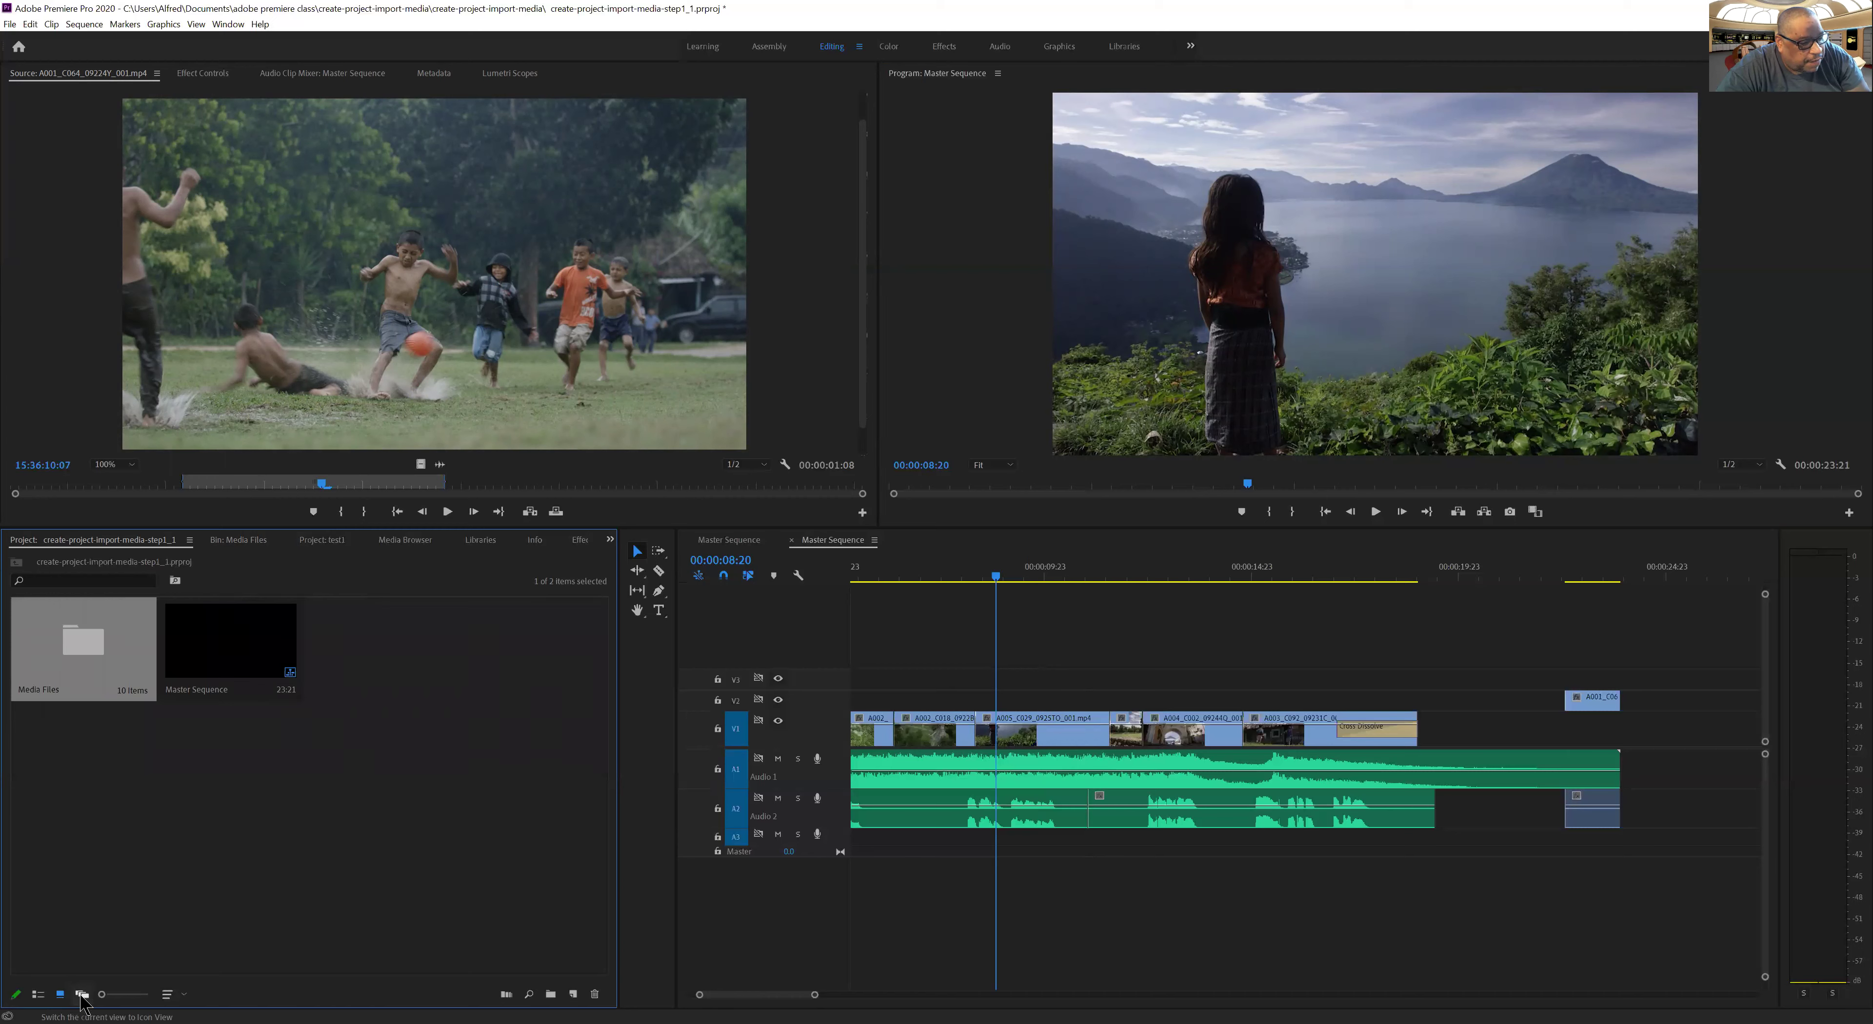
pyautogui.moveTo(102, 994); pyautogui.dragTo(124, 995)
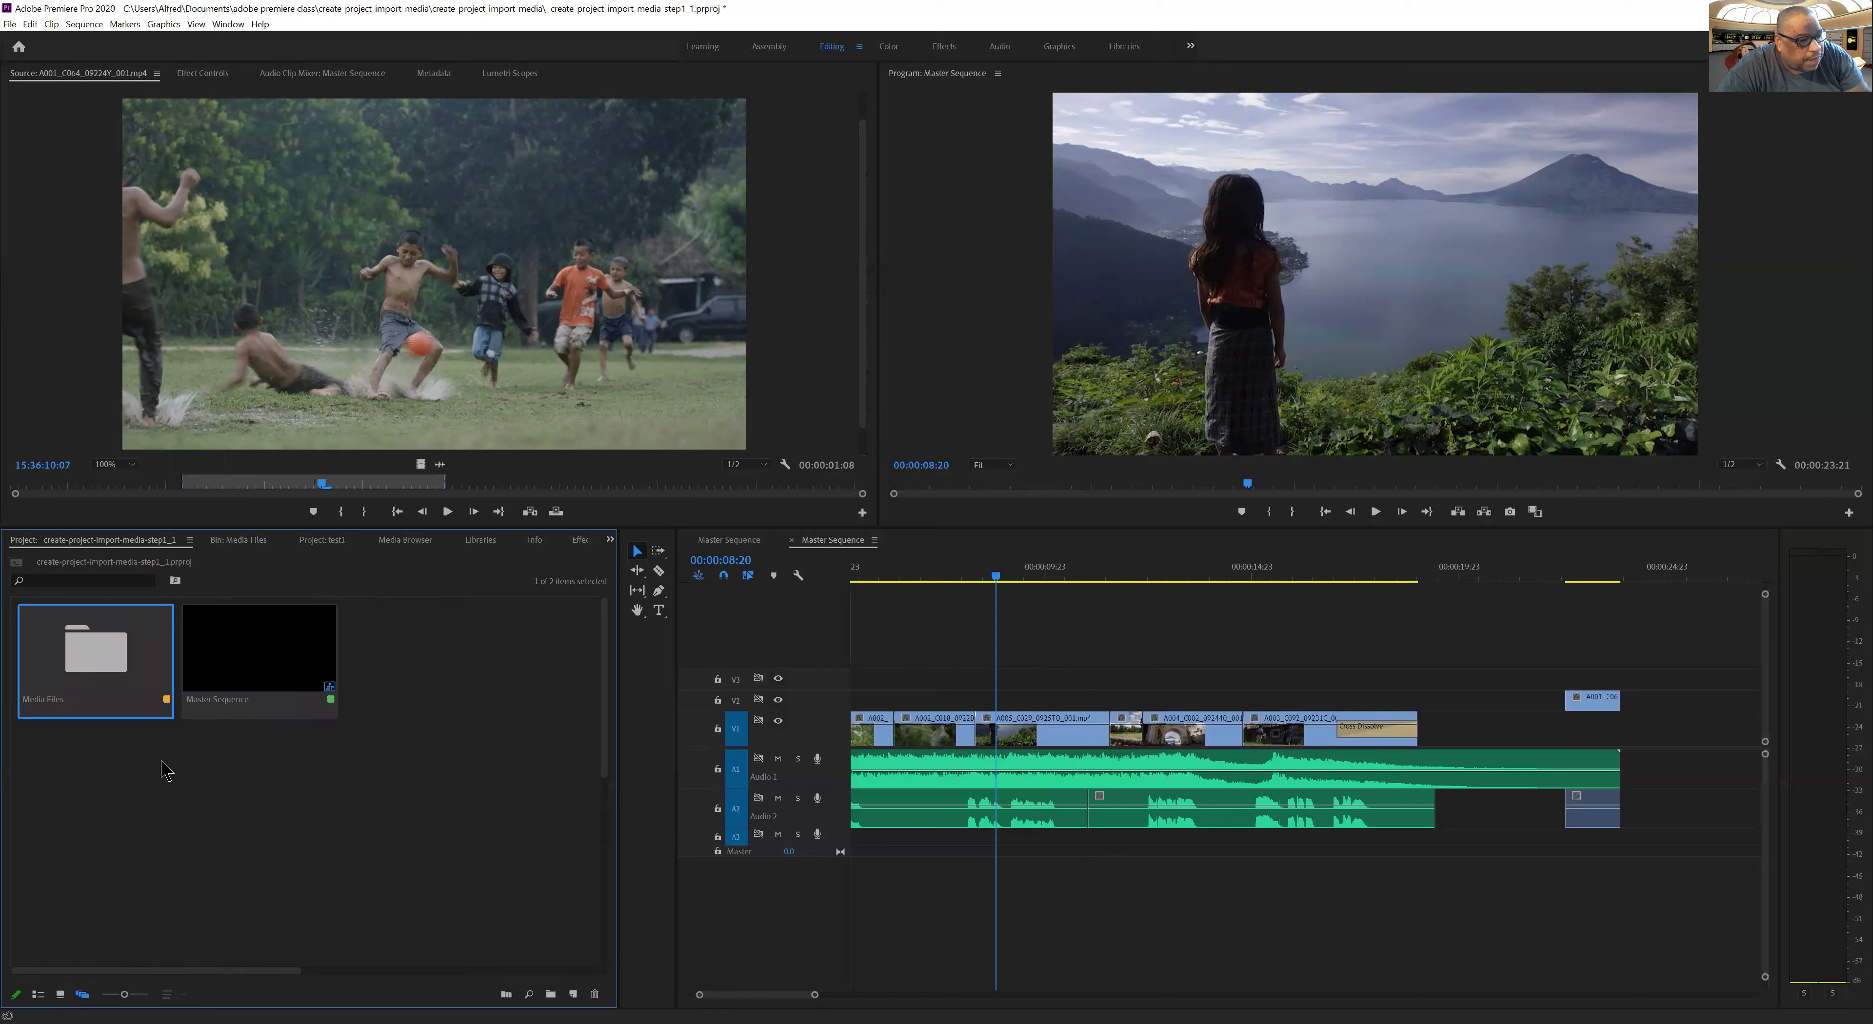
pyautogui.click(38, 995)
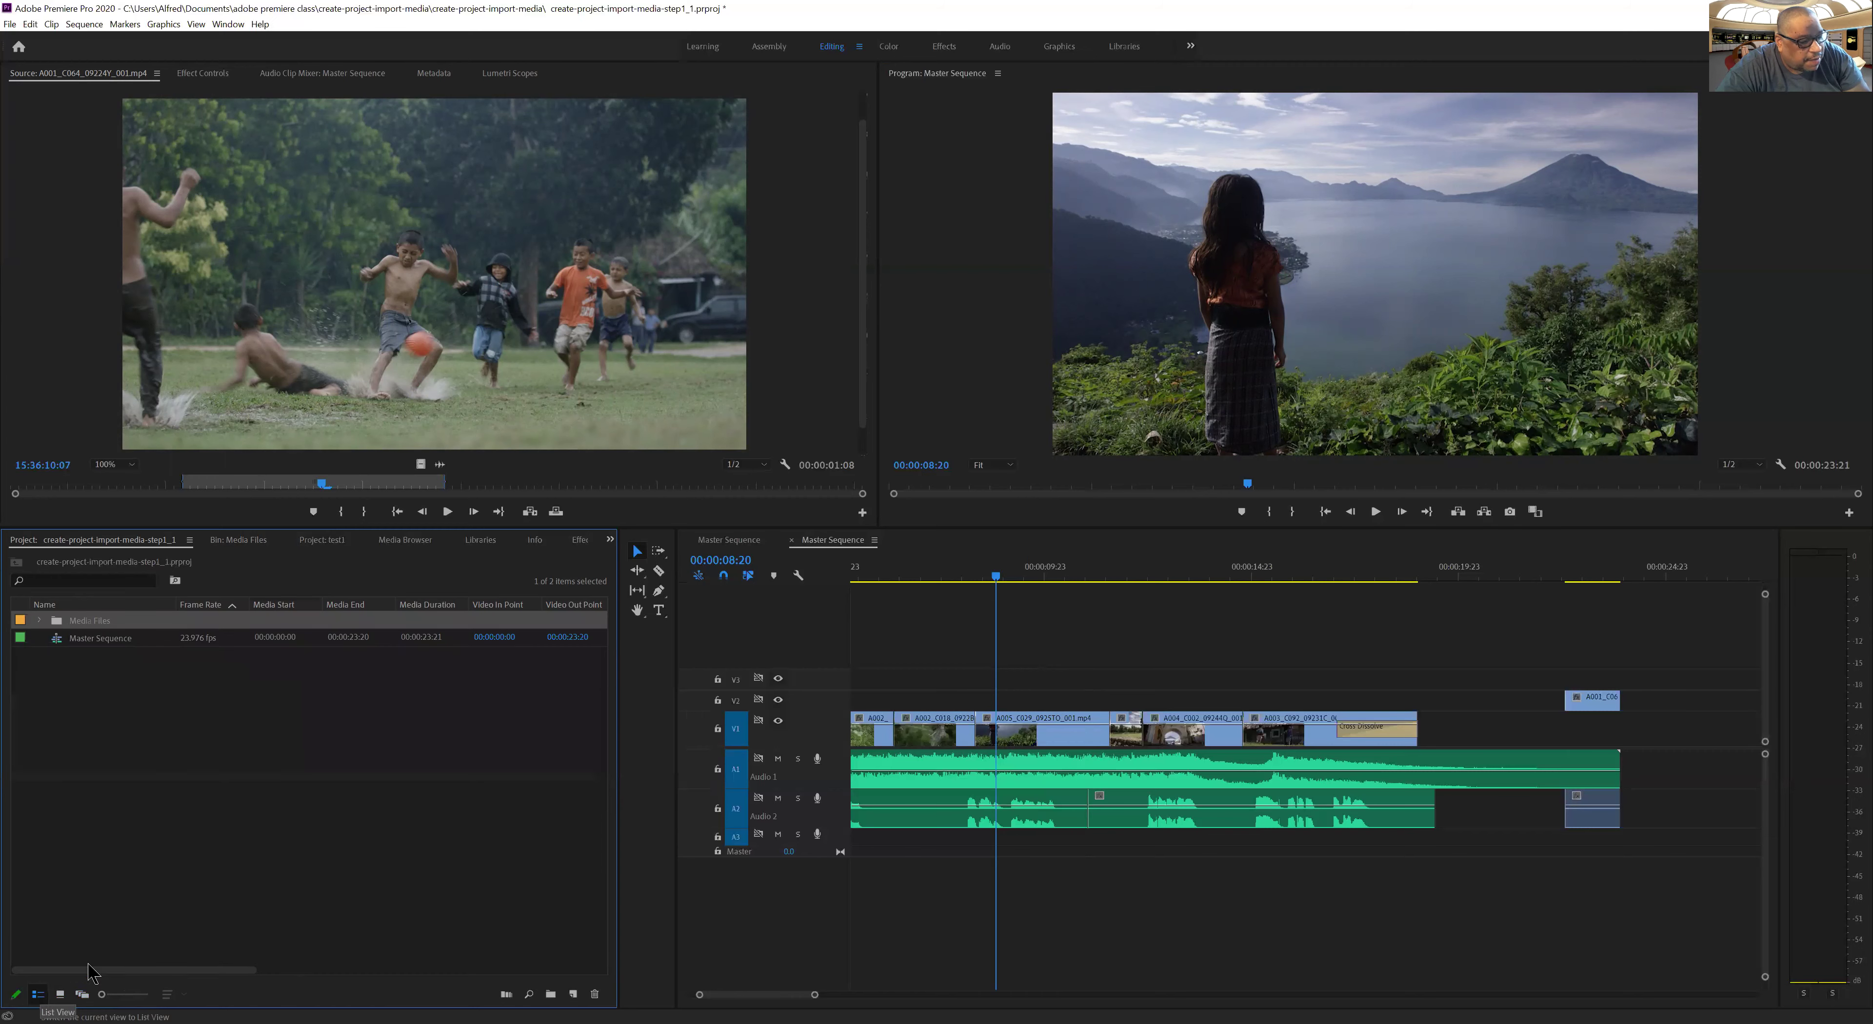
pyautogui.click(236, 540)
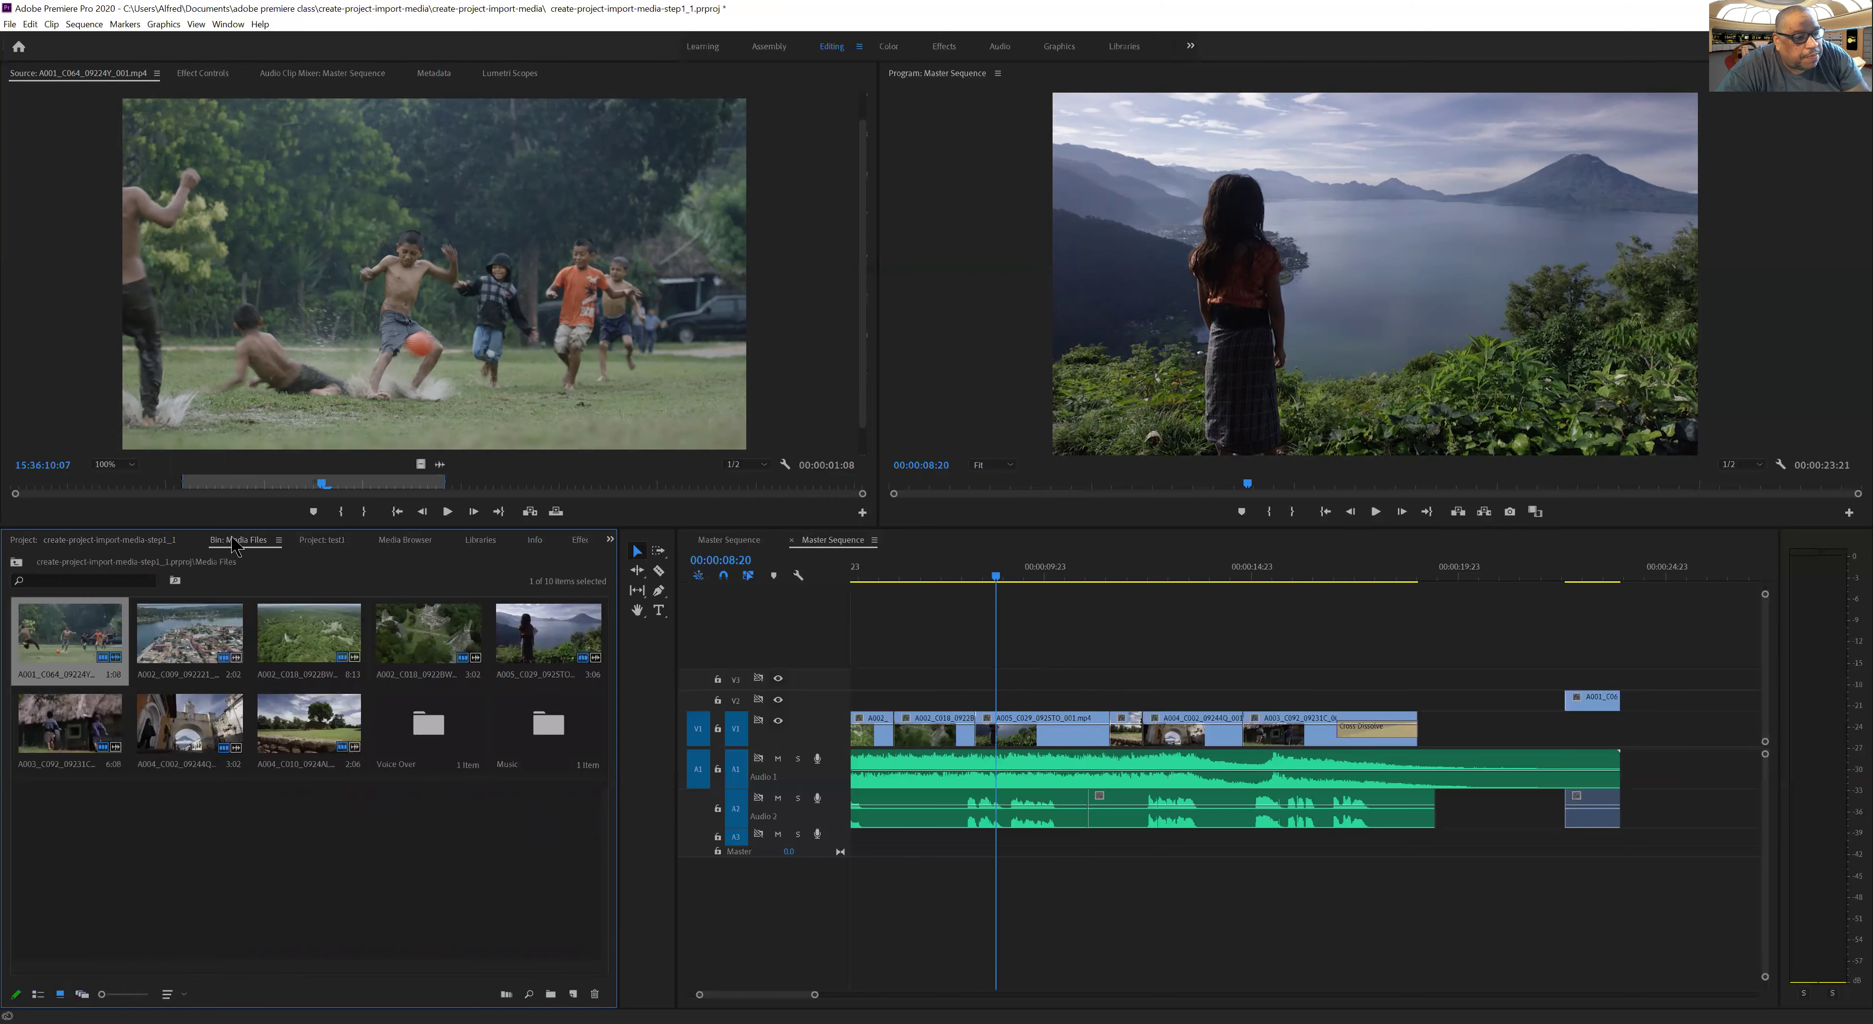
# Switch to the test1 project, then view the Media Browser, Libraries, Info and Effects panels
pyautogui.click(320, 541)
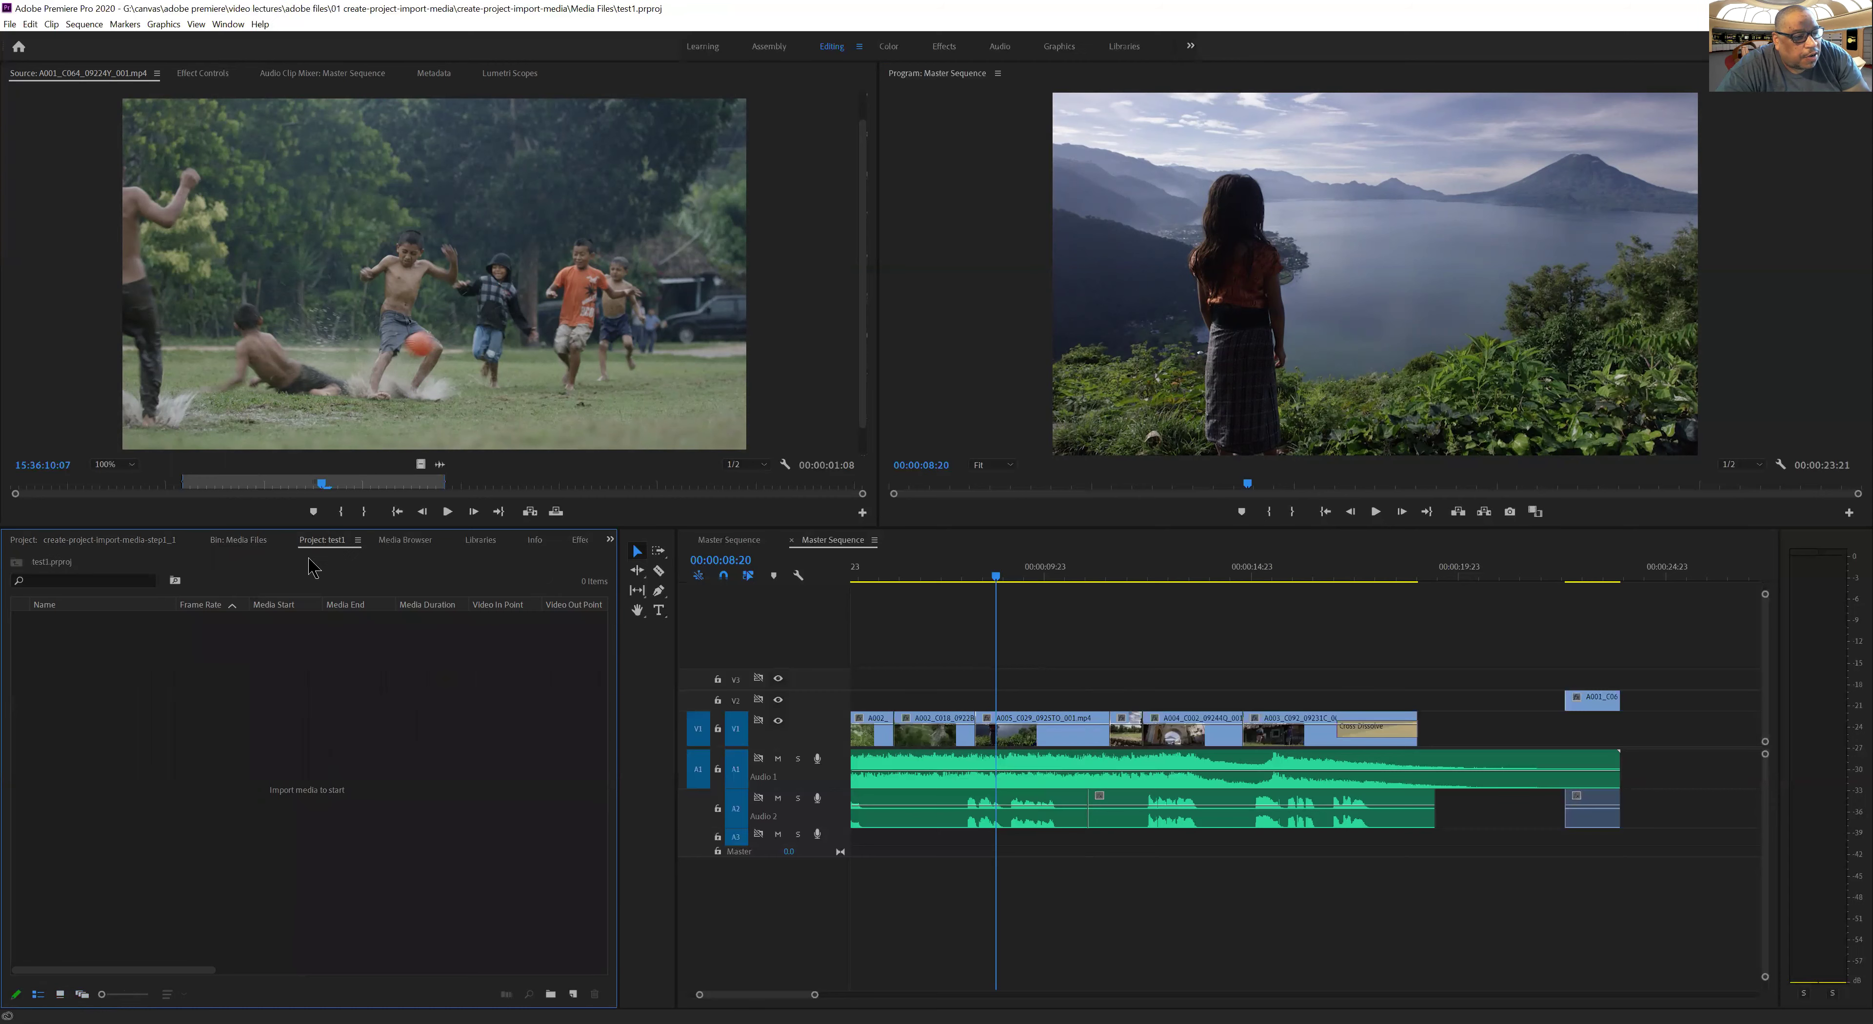
pyautogui.click(406, 542)
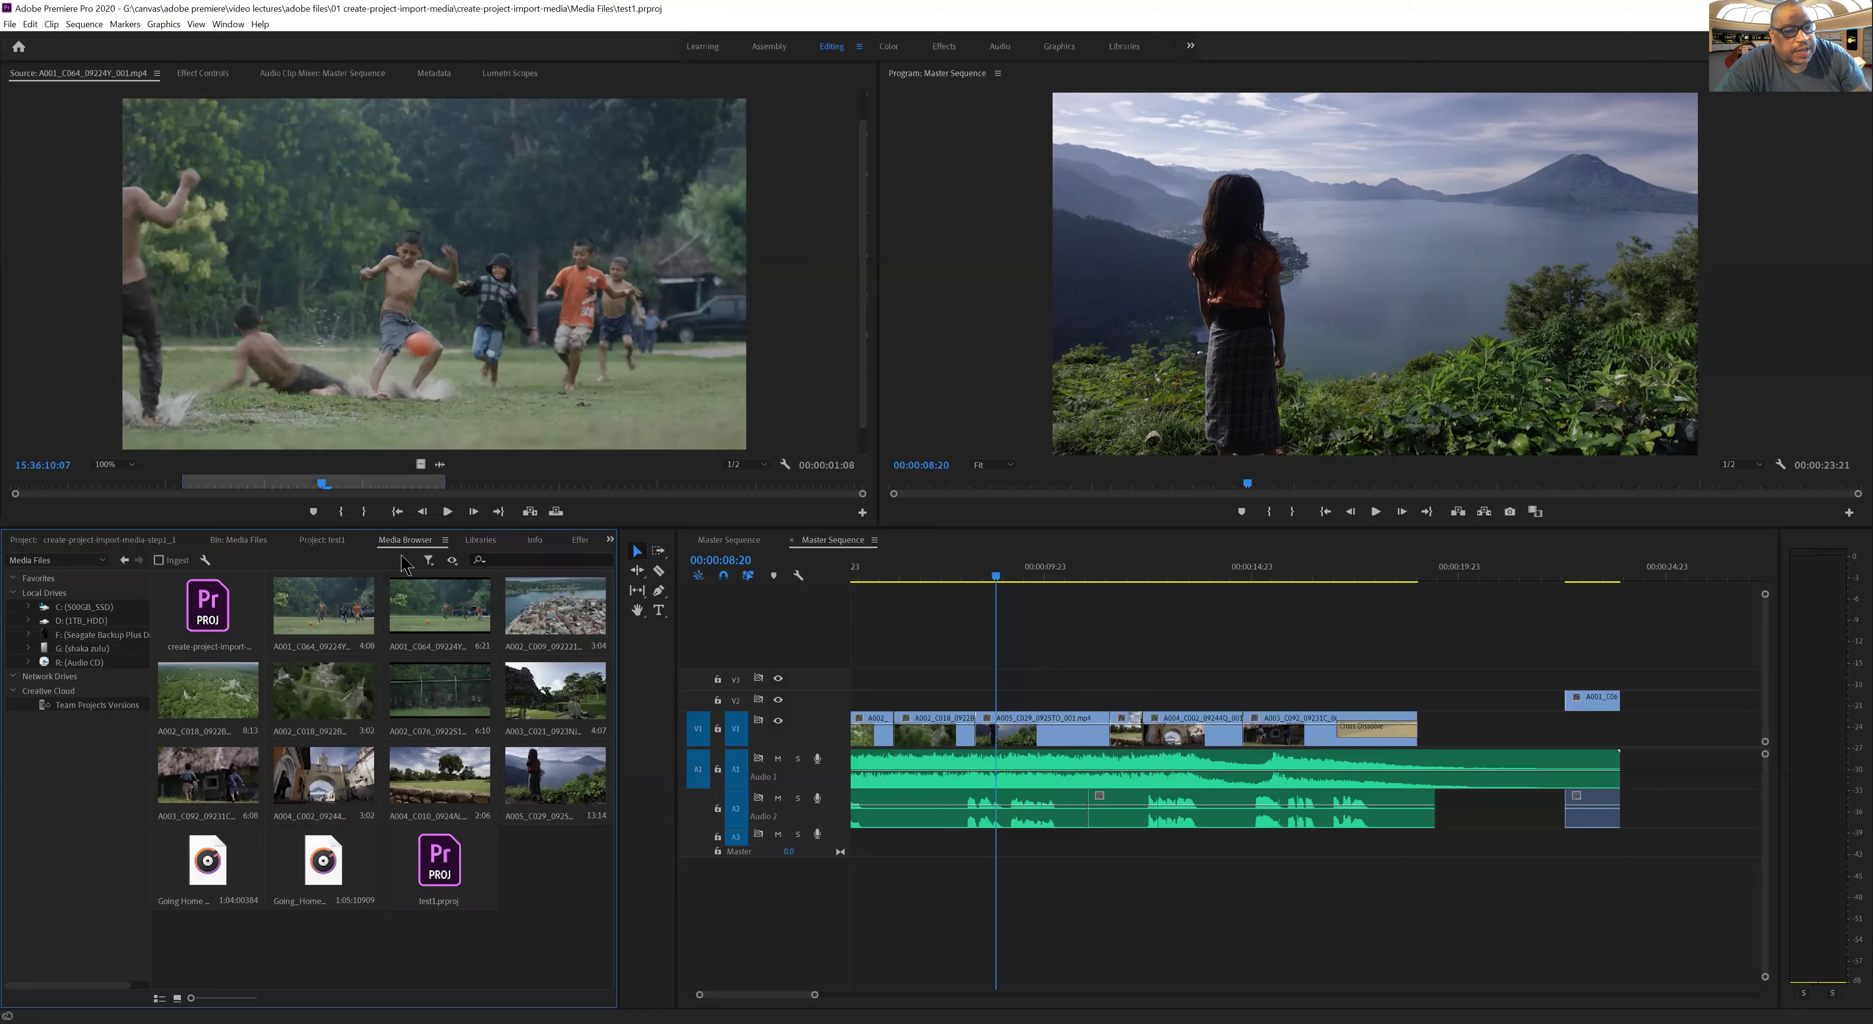
pyautogui.click(467, 542)
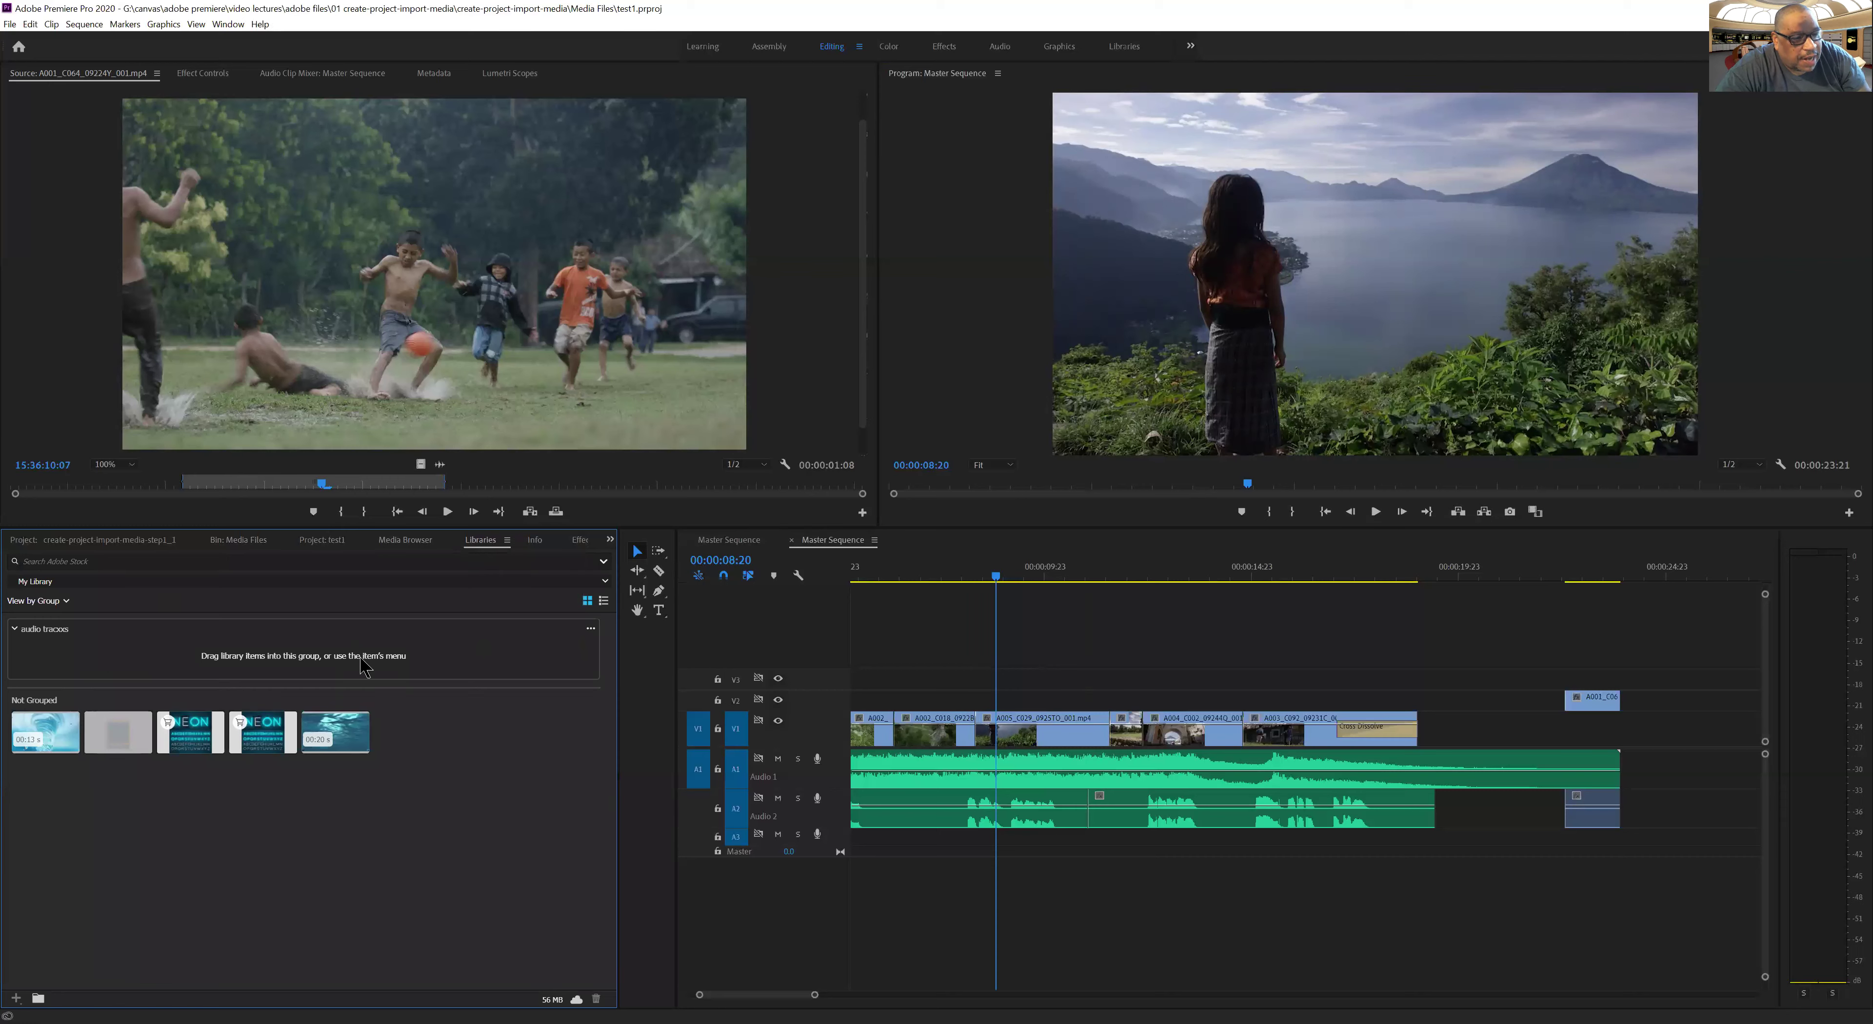
pyautogui.click(535, 543)
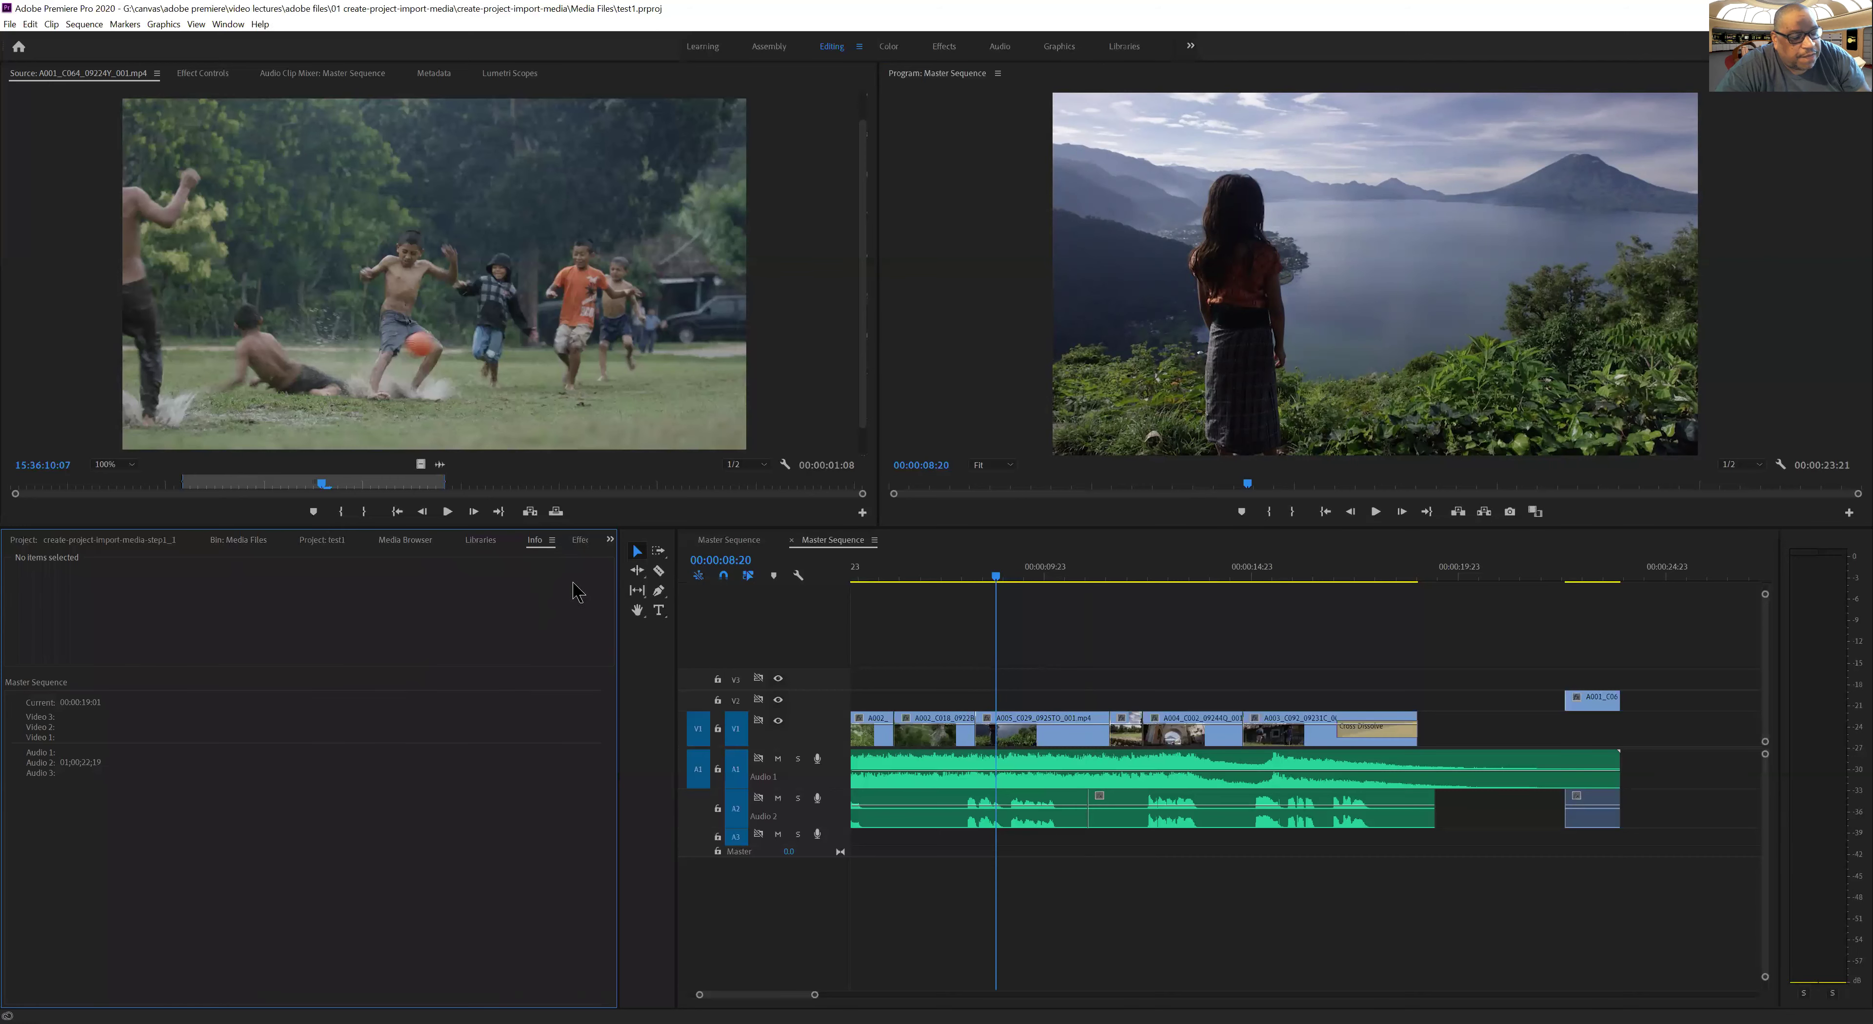
pyautogui.click(580, 540)
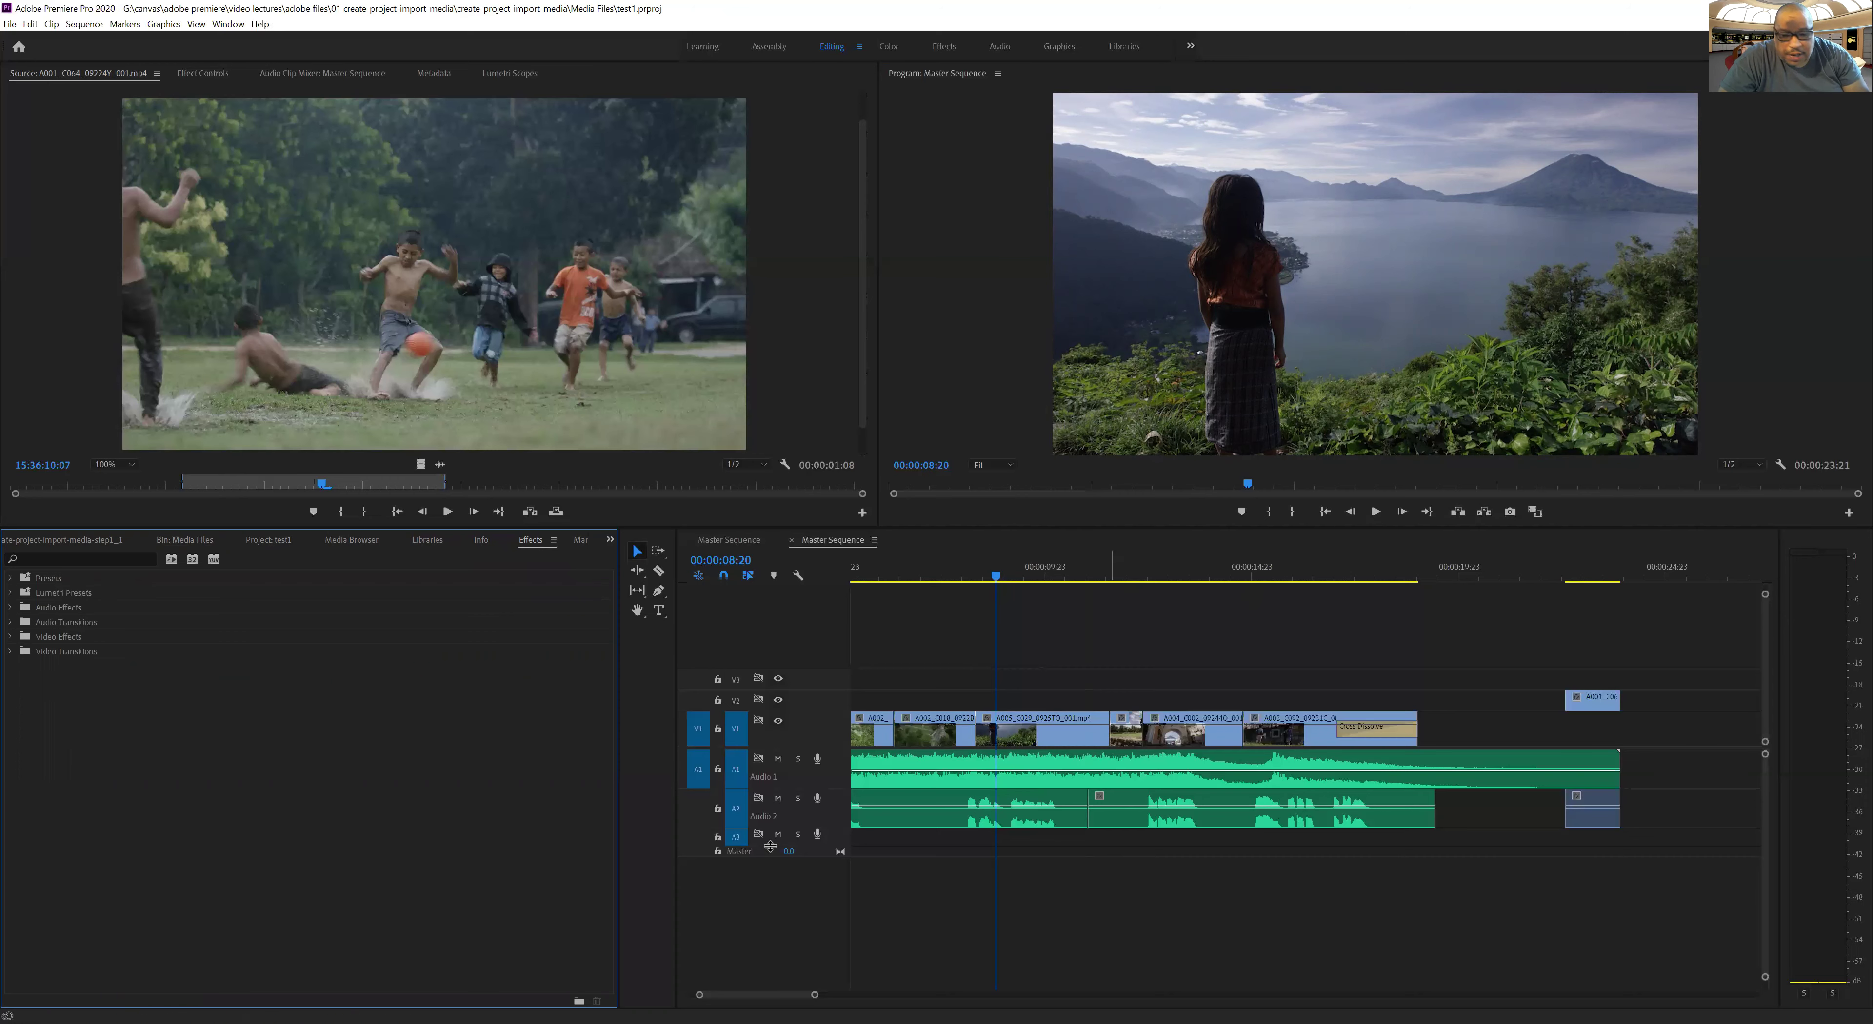
pyautogui.click(40, 548)
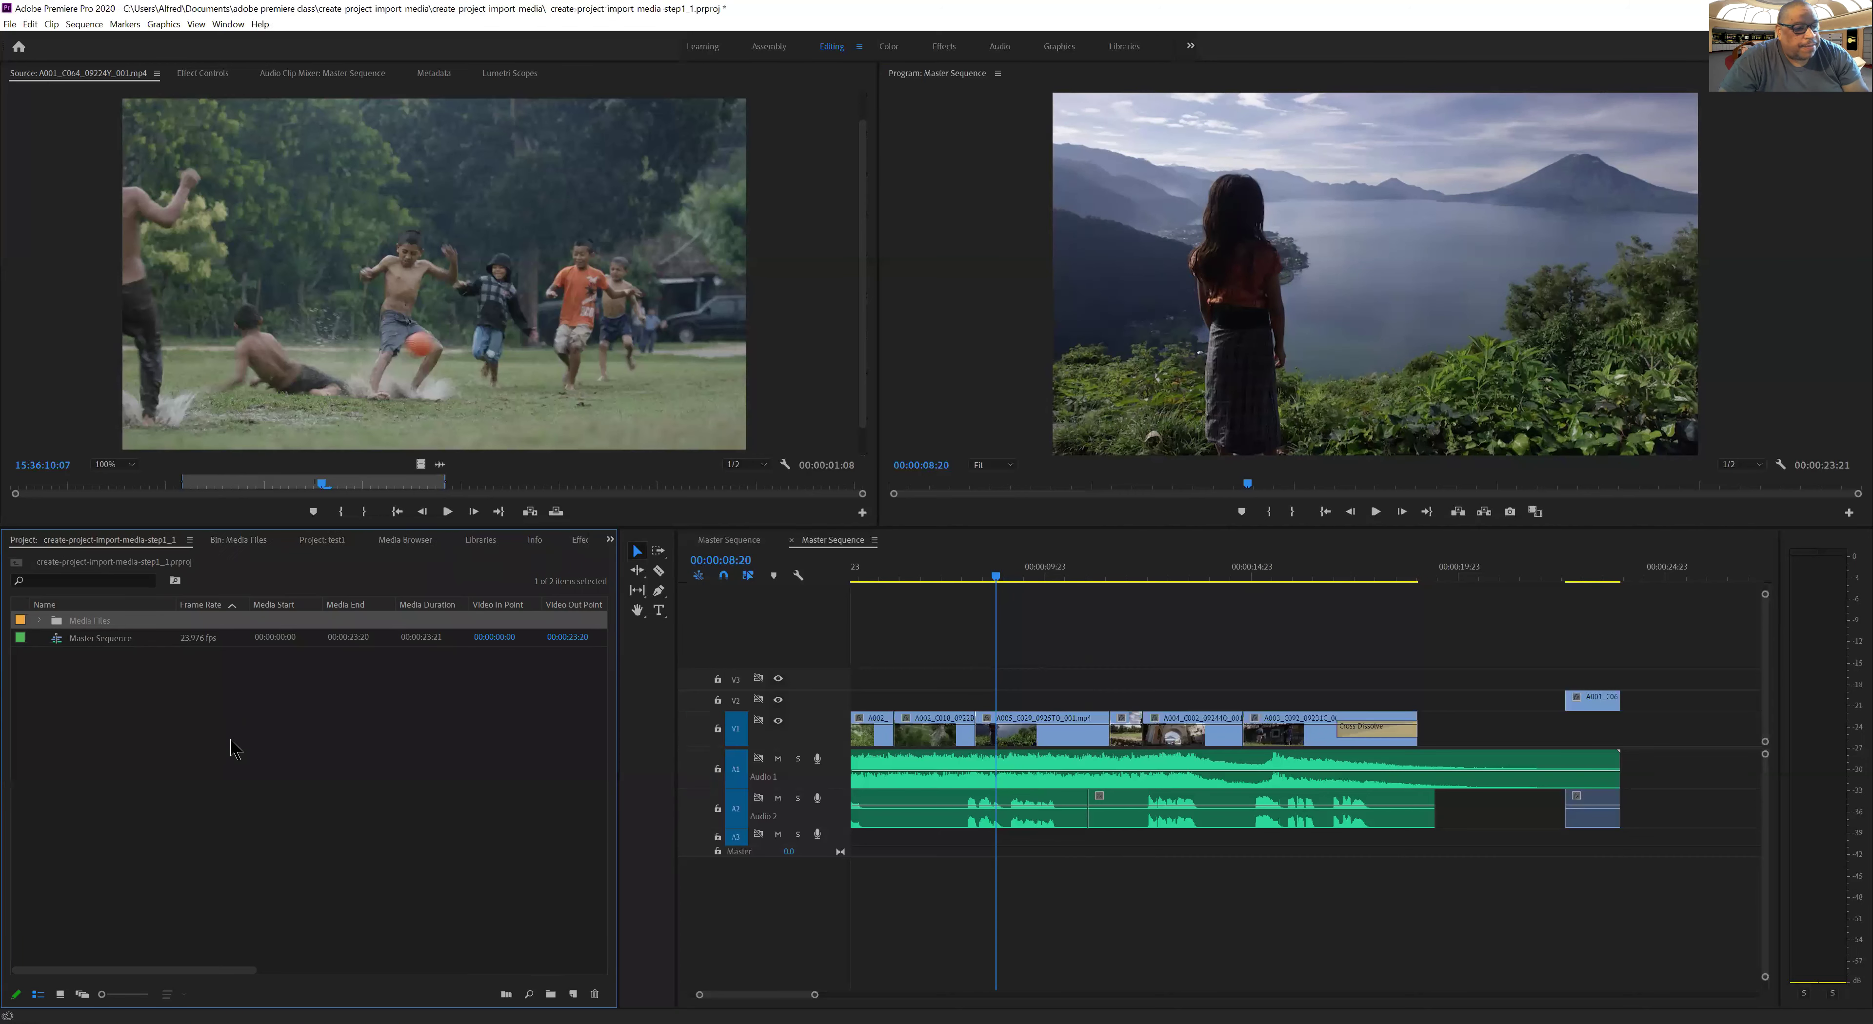